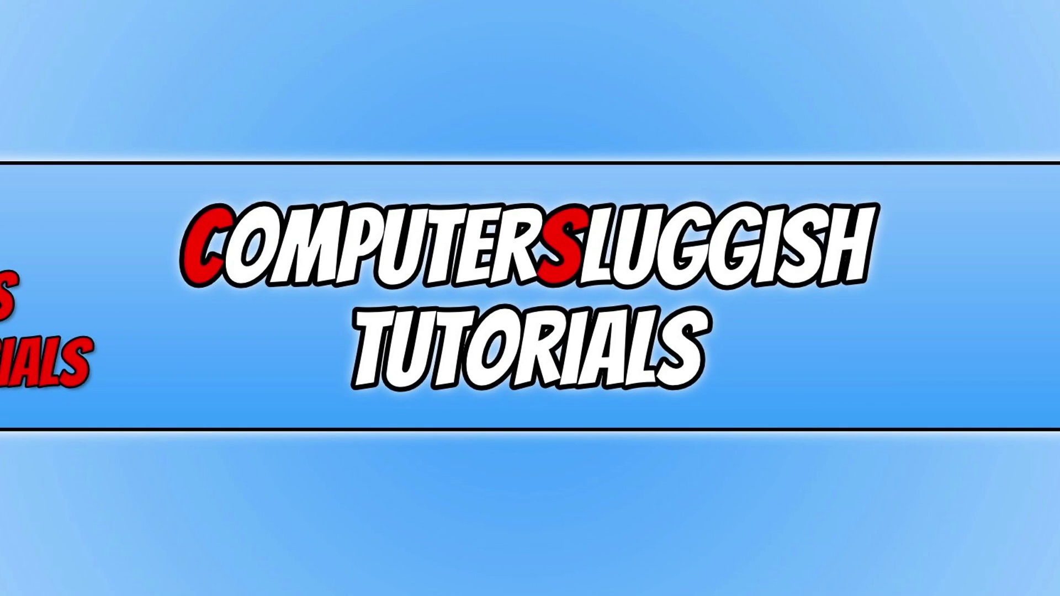
# - Disable G-SYNC for the AOC 27G2G4 and BenQ RL2455 displays in NVIDIA Control Panel and apply it
pyautogui.rightClick(373, 147)
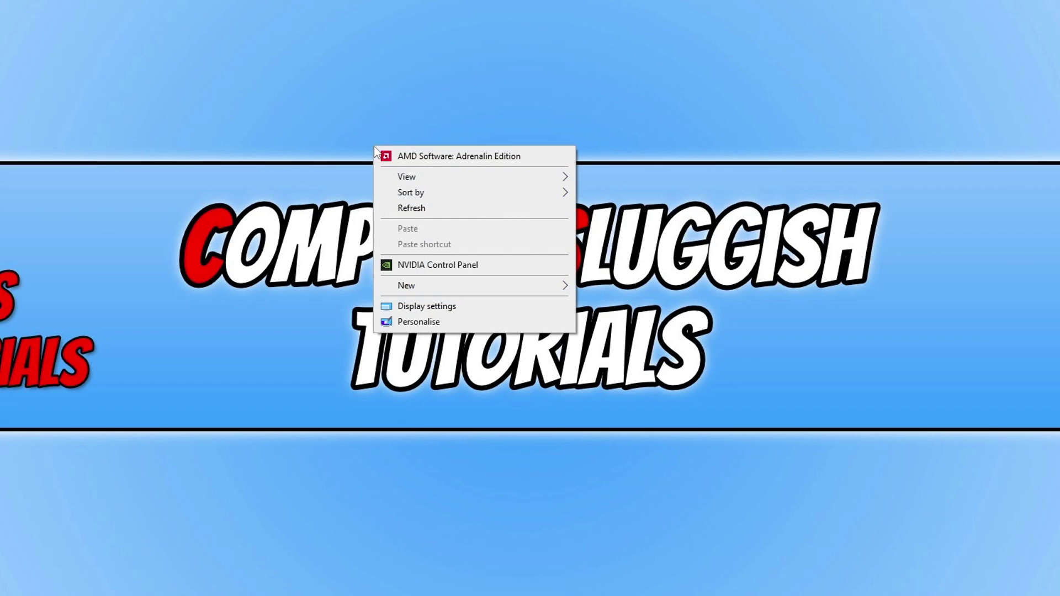
pyautogui.click(495, 267)
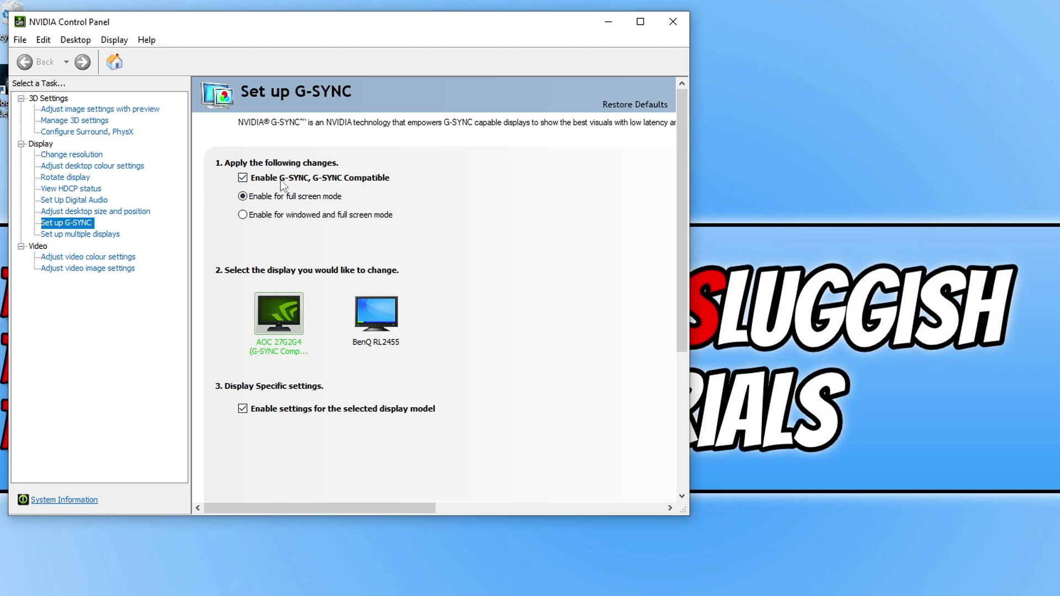
pyautogui.click(242, 177)
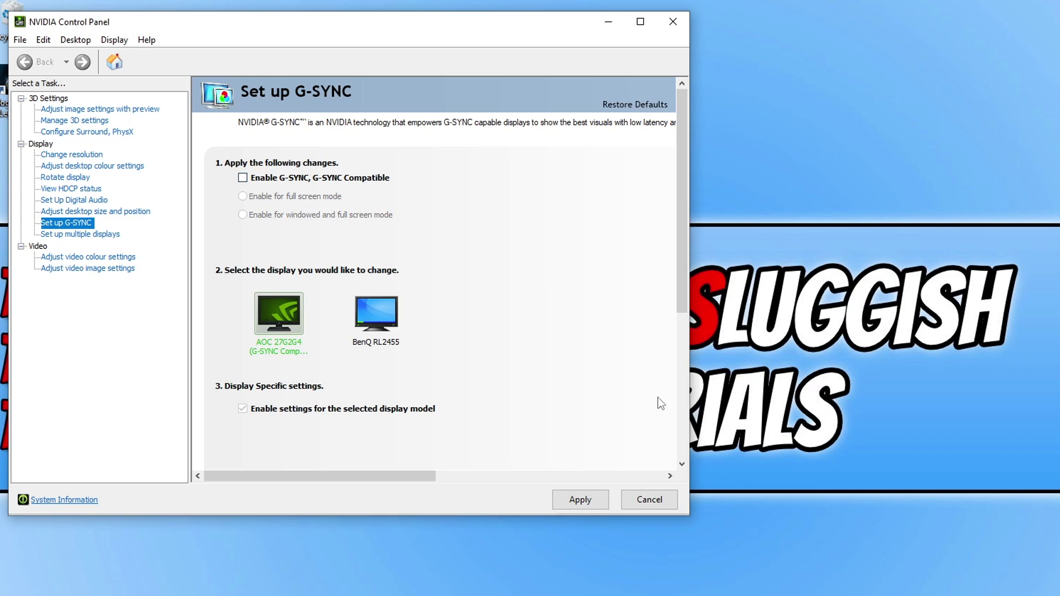
pyautogui.click(580, 499)
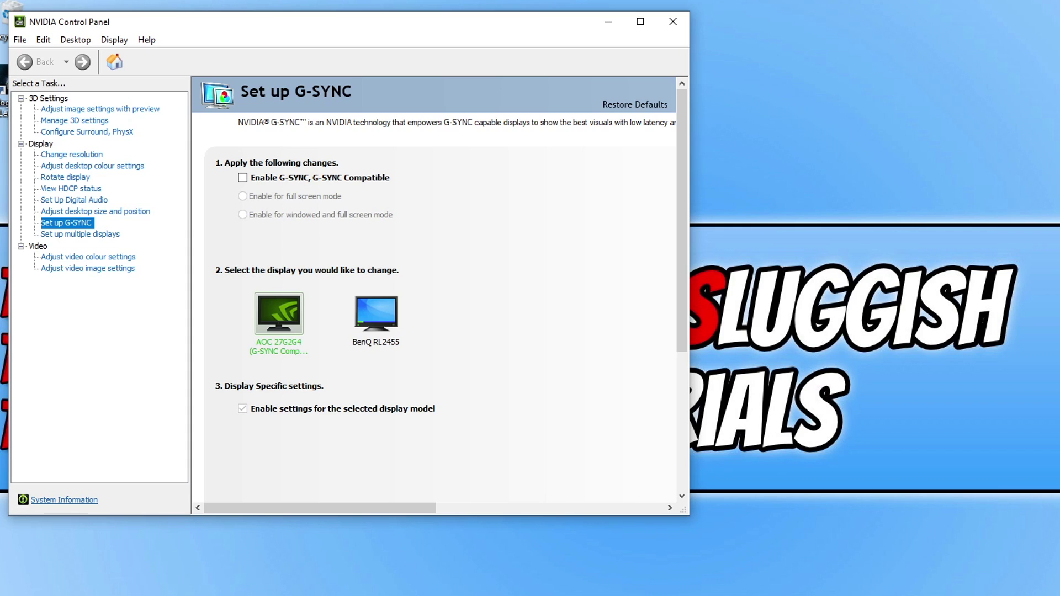
# - Close NVIDIA Control Panel, then turn off AMD FreeSync Premium for Display 1 in AMD Software
pyautogui.click(673, 21)
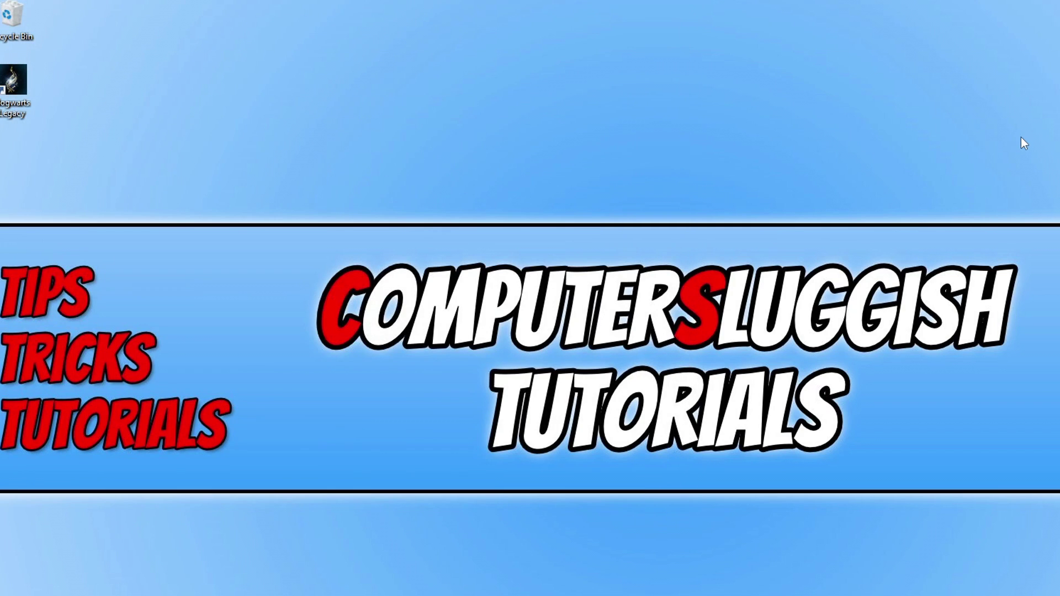
pyautogui.rightClick(500, 190)
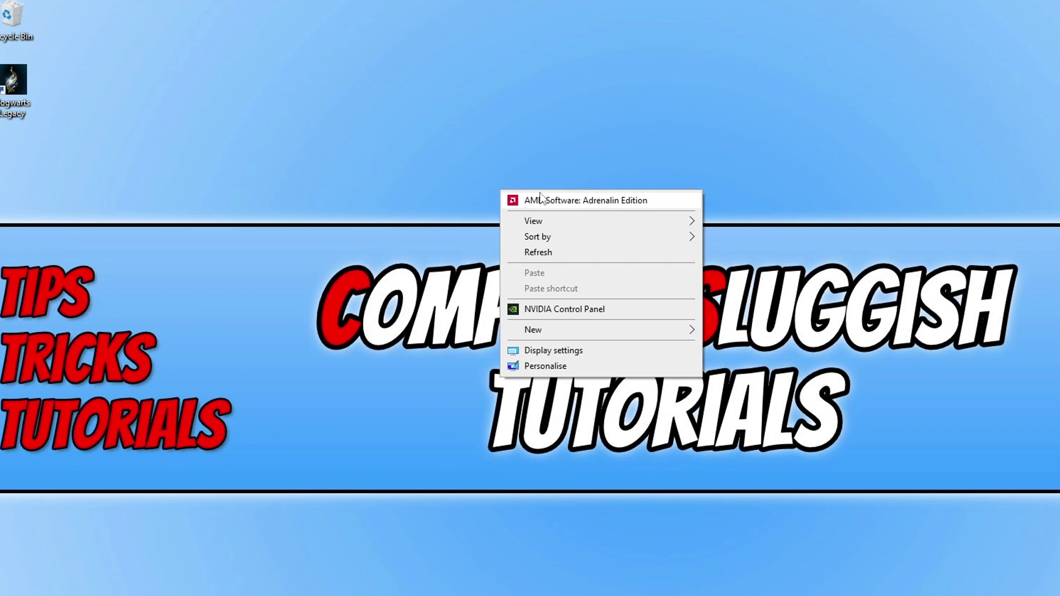
pyautogui.click(644, 201)
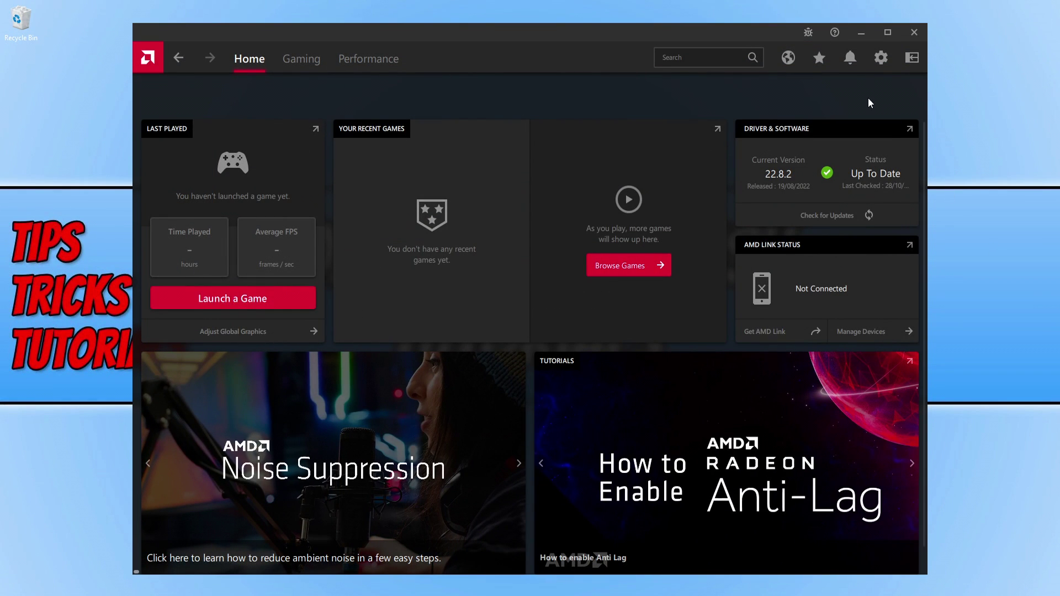
pyautogui.click(885, 62)
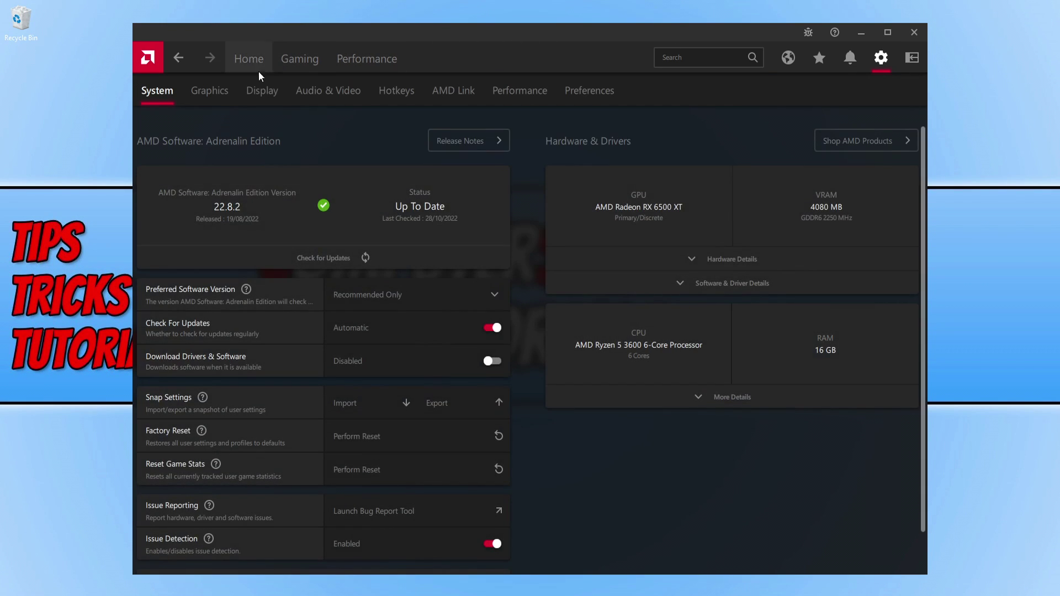
pyautogui.click(255, 92)
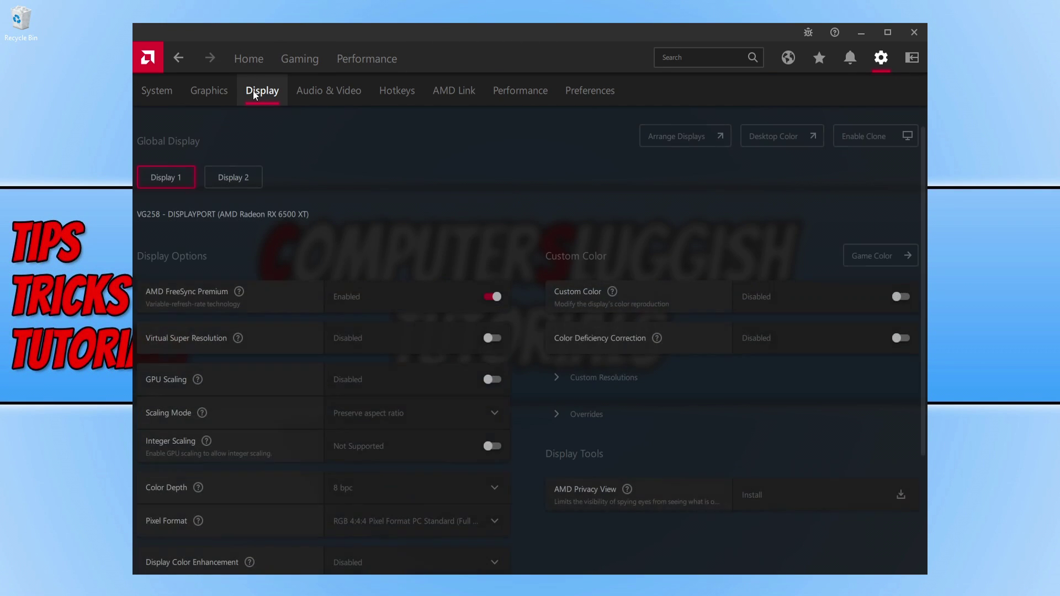
pyautogui.click(494, 297)
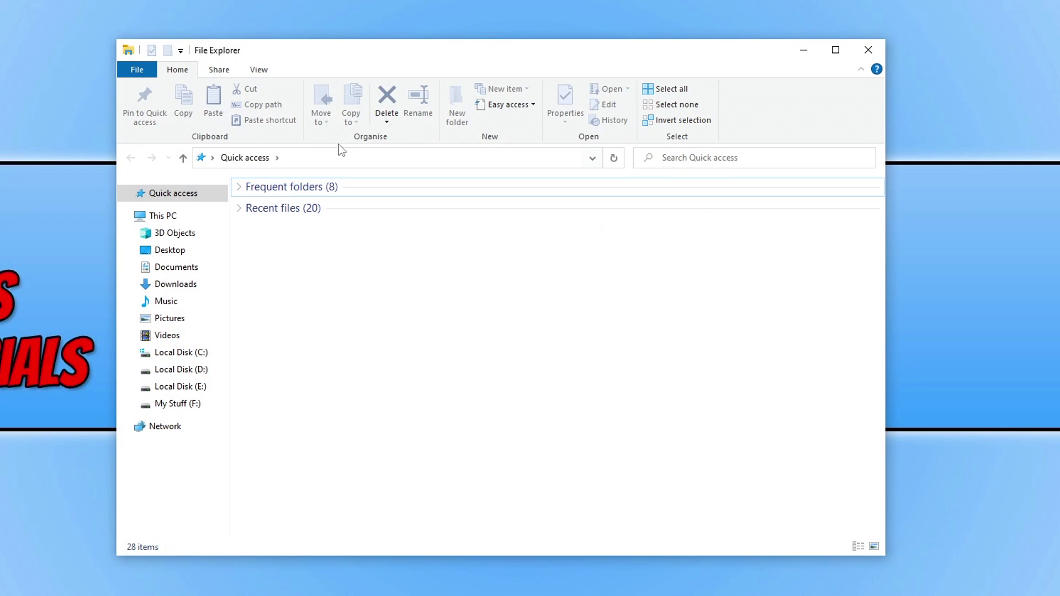
# - Go to the %localappdata%\NVIDIA\DXCache folder in File Explorer
pyautogui.hotkey('alt', 'd')
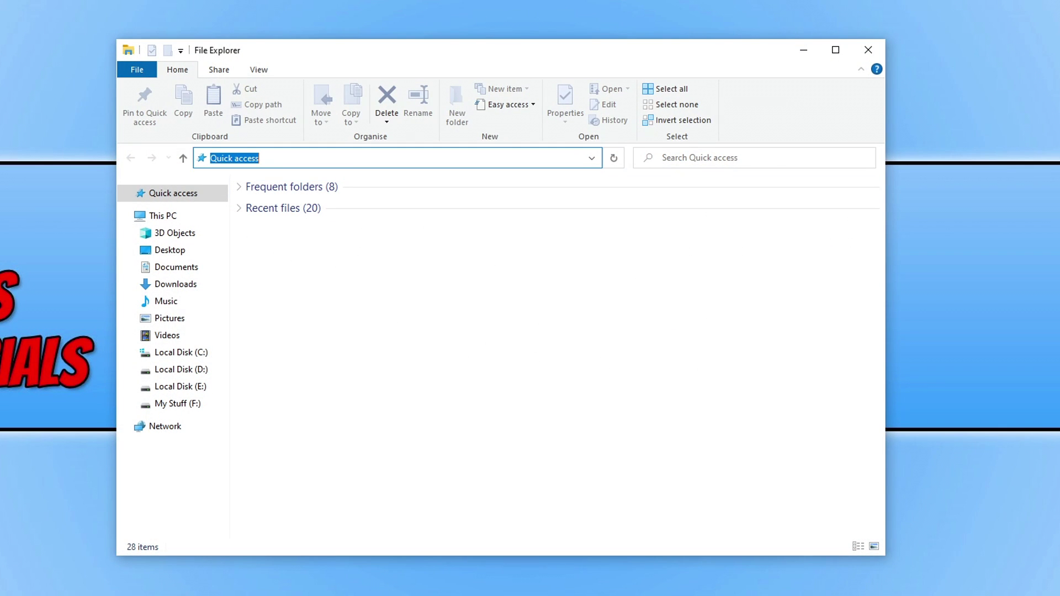
pyautogui.write('%localappdata')
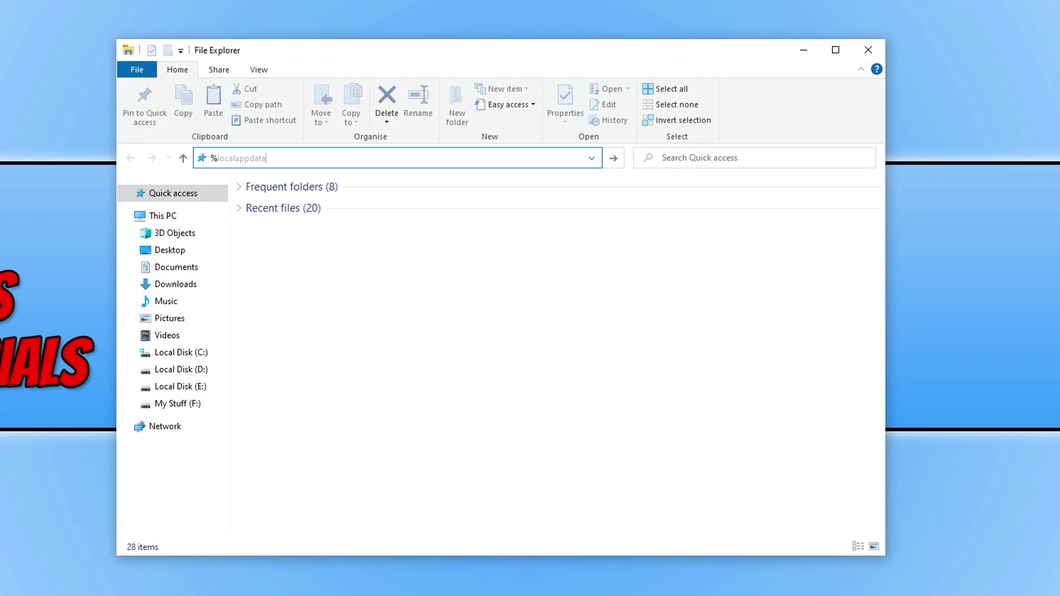
pyautogui.write('%')
pyautogui.press('Return')
pyautogui.scroll(-6, 433, 305)
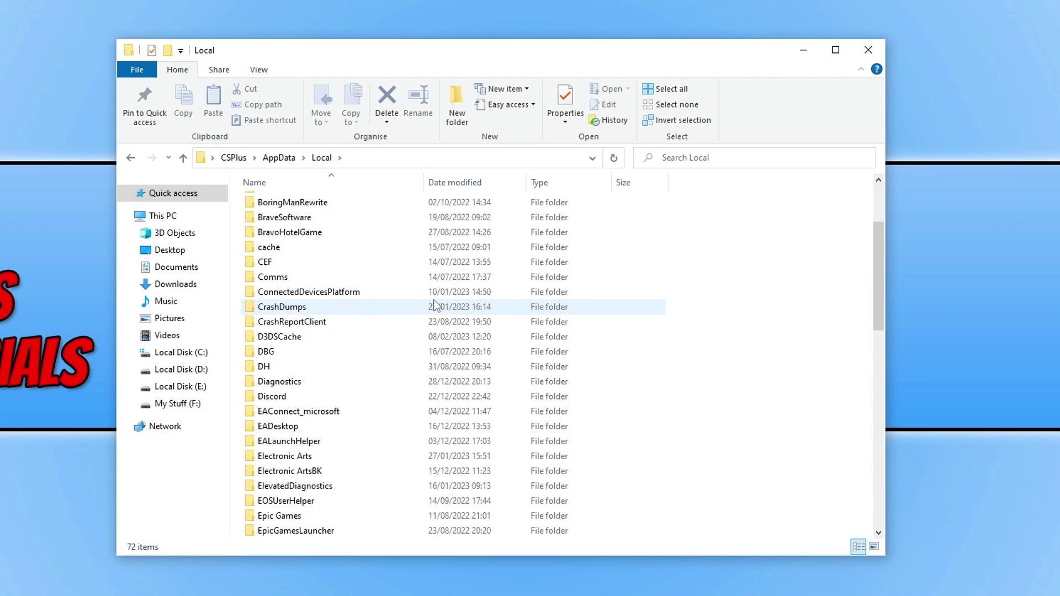
pyautogui.click(362, 306)
pyautogui.write('n')
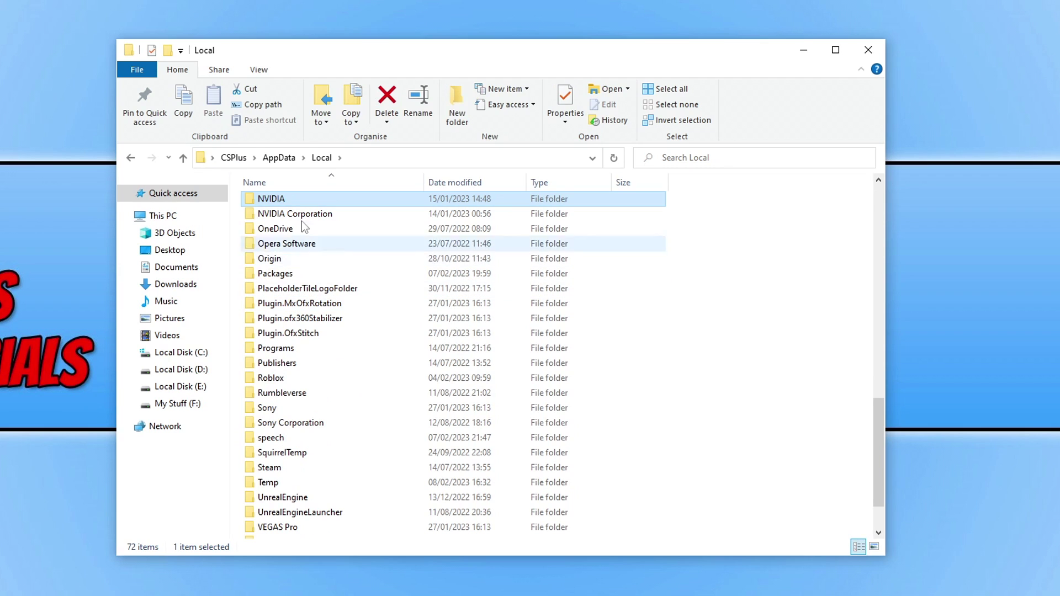
pyautogui.doubleClick(329, 200)
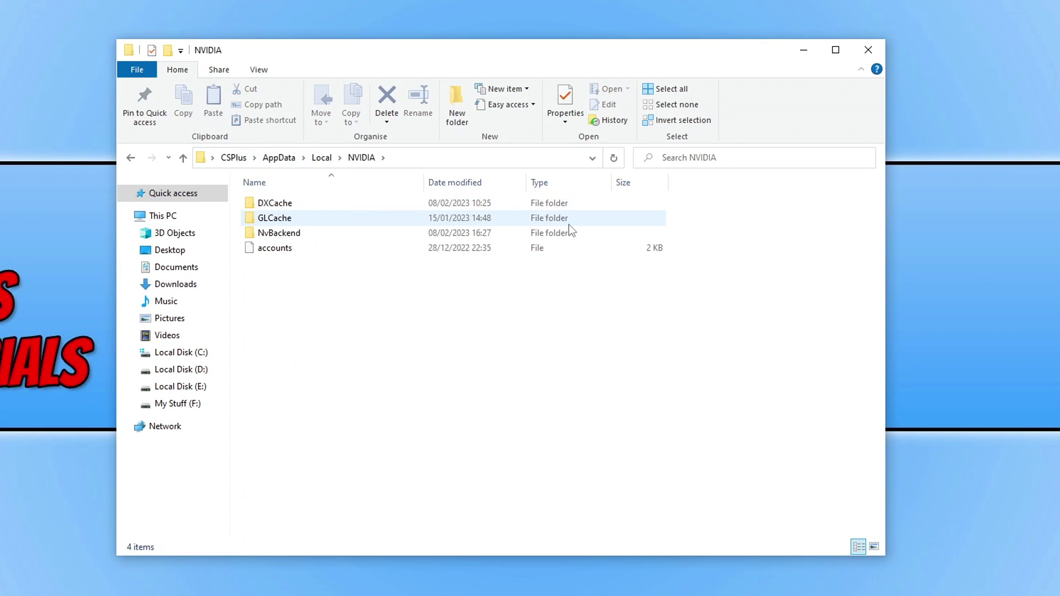
pyautogui.doubleClick(303, 206)
# - Delete all the DXCache files, skipping the 15 that are in use
pyautogui.click(356, 234)
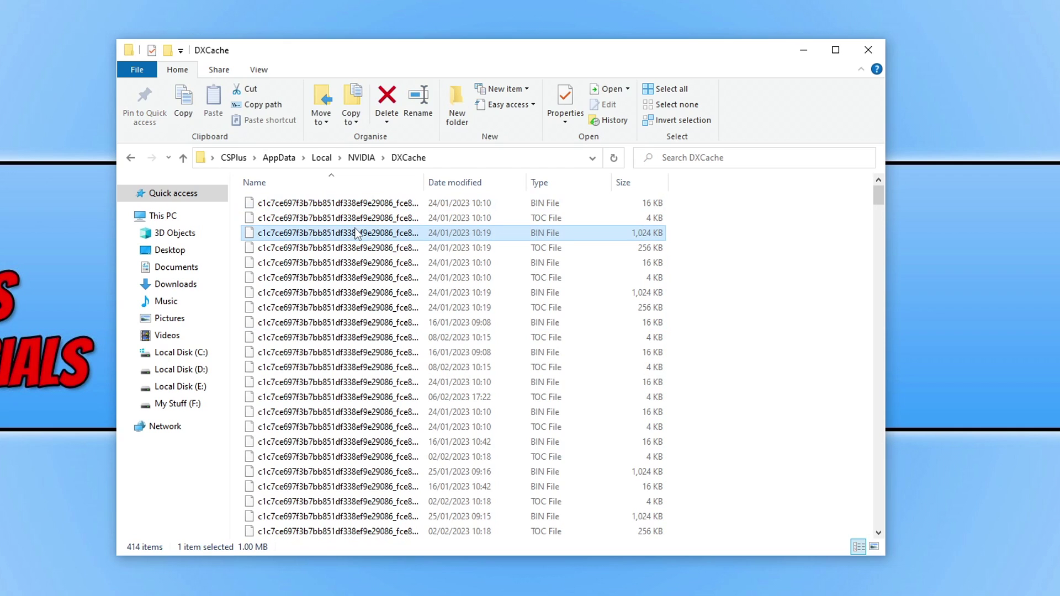
pyautogui.hotkey('ctrl', 'a')
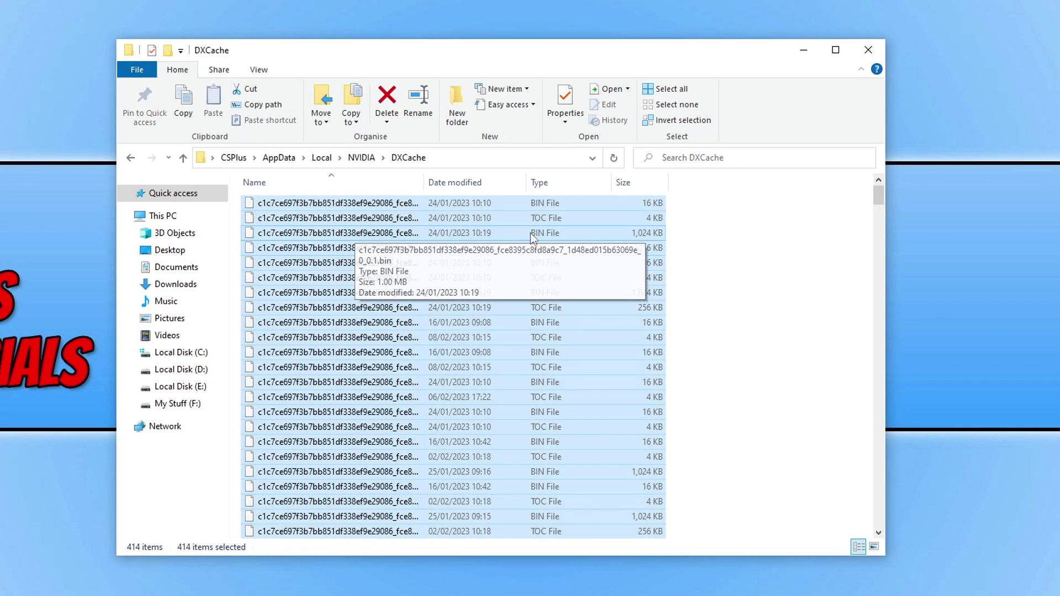
pyautogui.rightClick(334, 266)
pyautogui.click(393, 418)
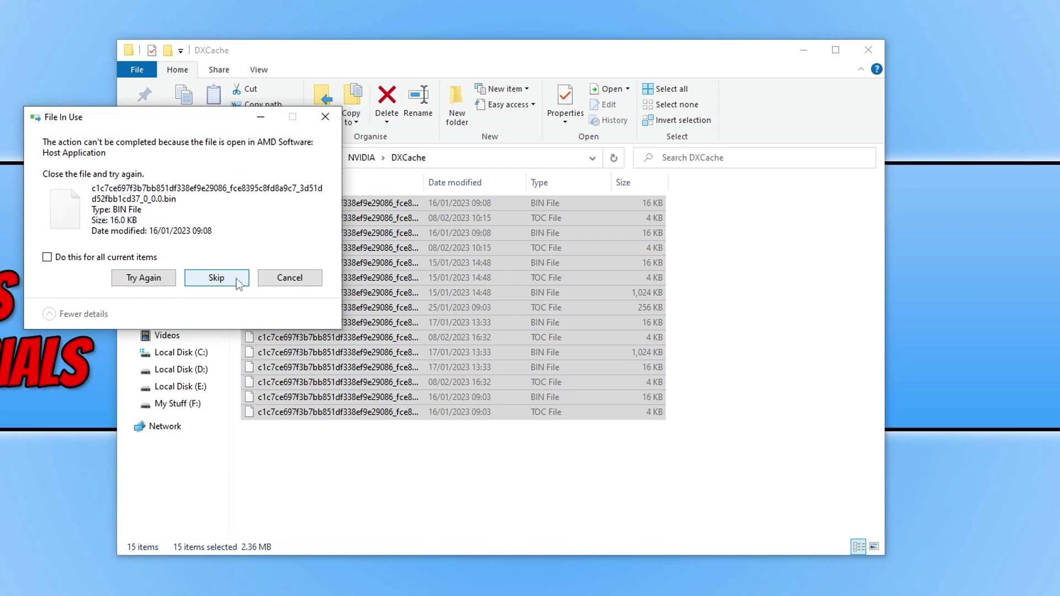
pyautogui.click(150, 258)
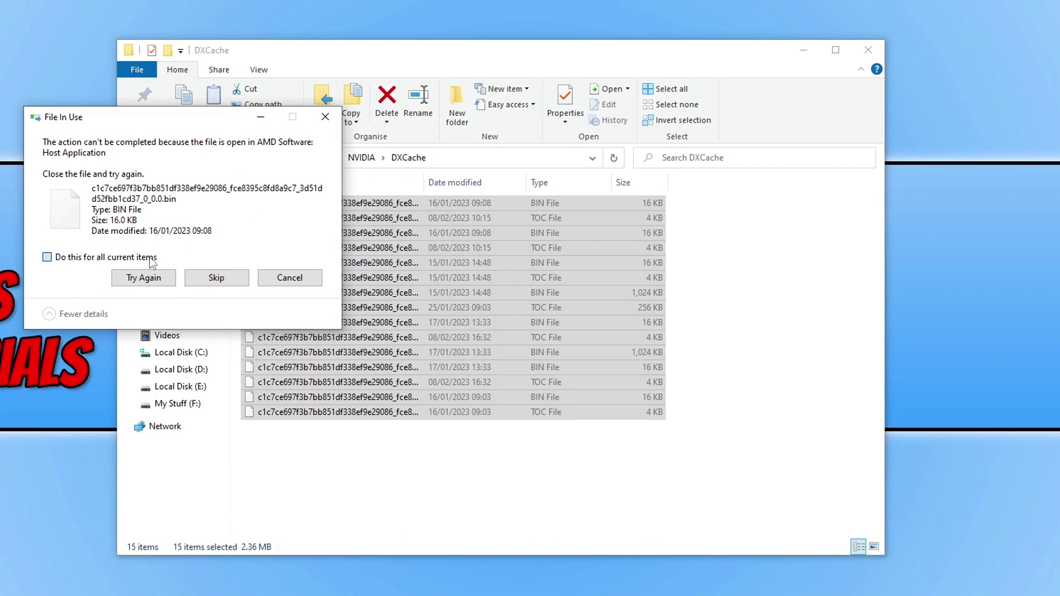
pyautogui.click(232, 282)
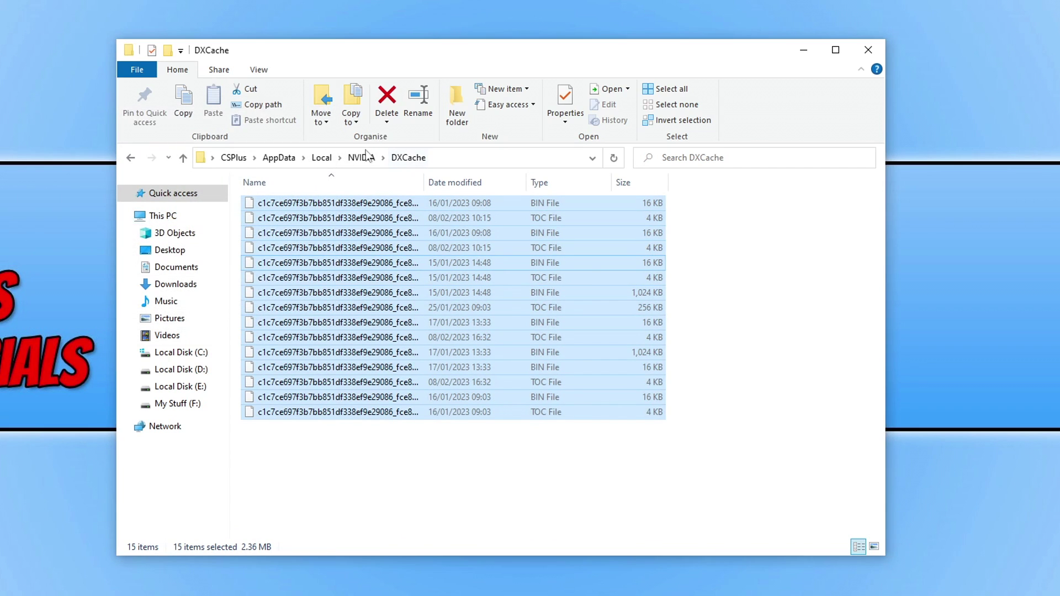
# - Delete everything in the NVIDIA GLCache folder
pyautogui.click(364, 157)
pyautogui.doubleClick(297, 220)
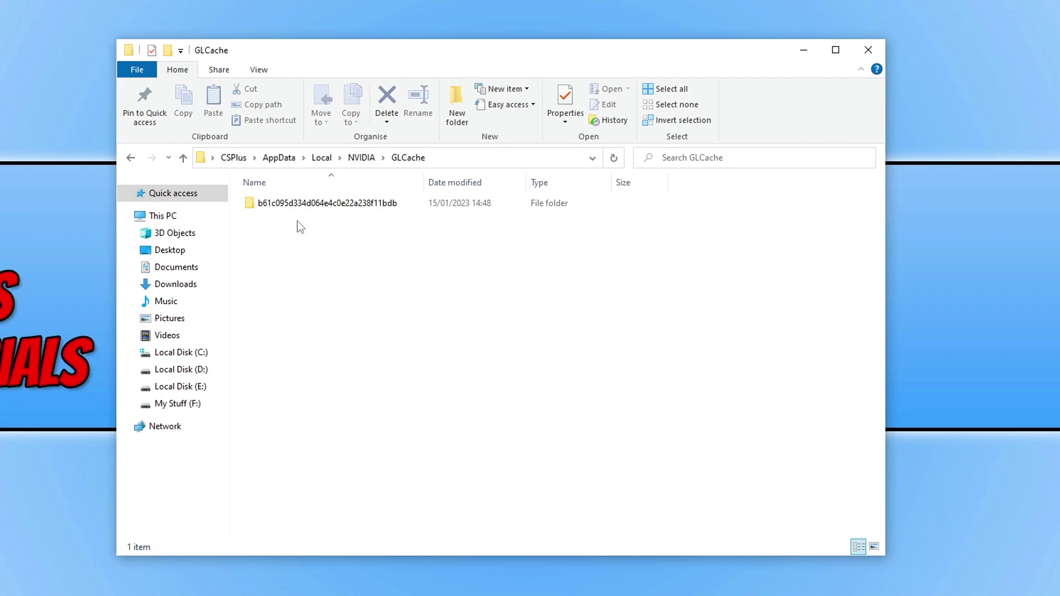
pyautogui.hotkey('ctrl', 'a')
pyautogui.press('Delete')
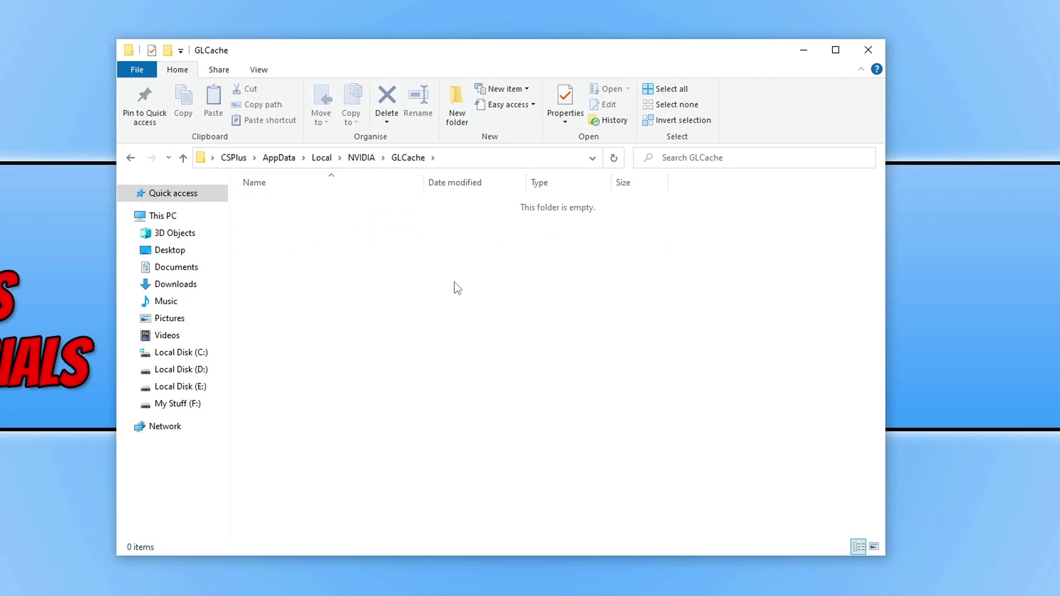
# - Open the NVIDIA Corporation folder under Local app data
pyautogui.click(365, 157)
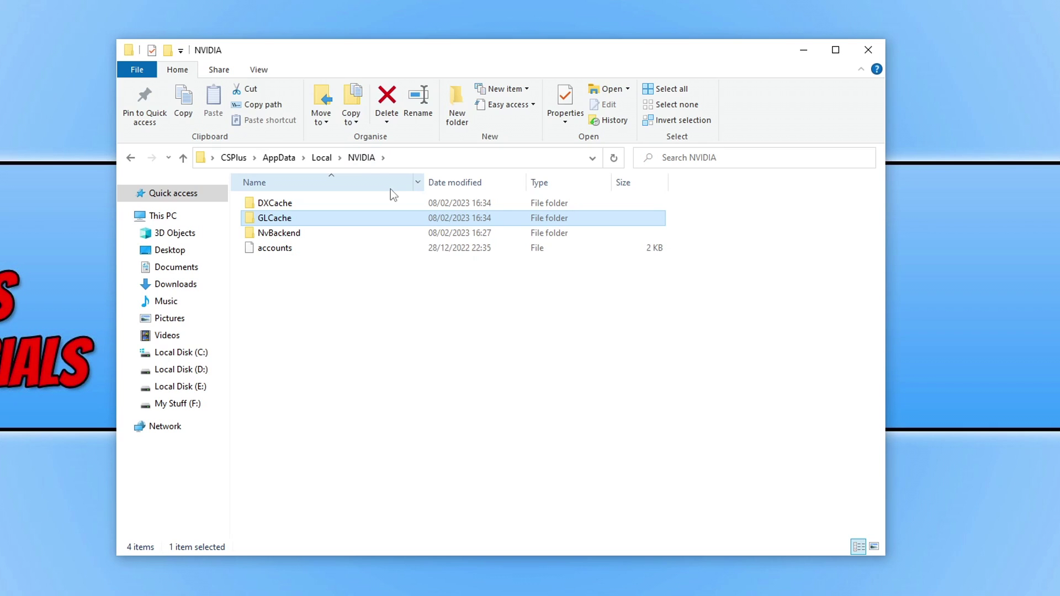
pyautogui.click(321, 158)
pyautogui.scroll(-1, 370, 354)
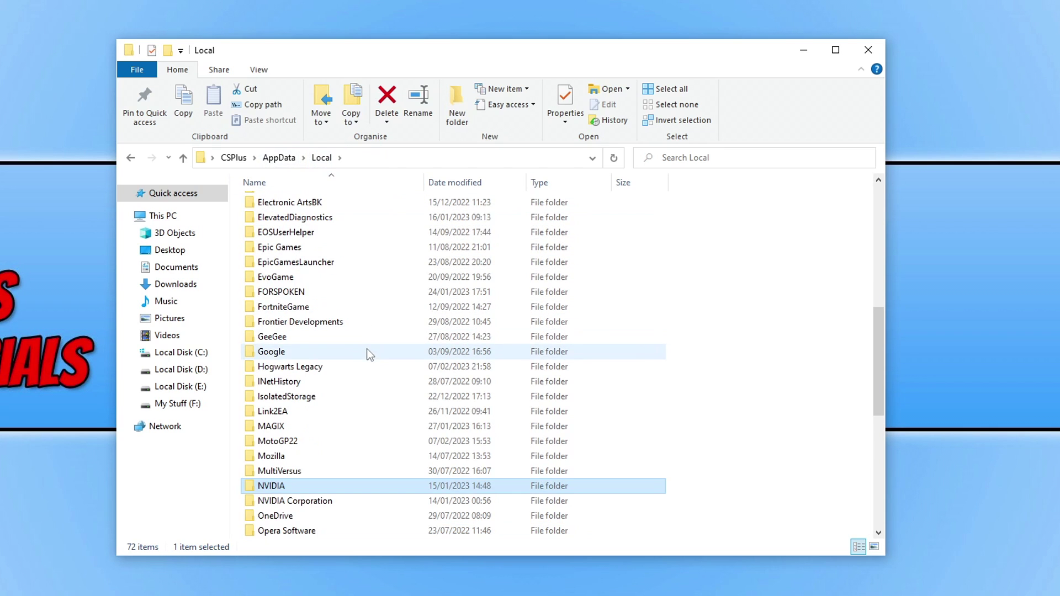
pyautogui.scroll(-1, 370, 354)
pyautogui.doubleClick(339, 462)
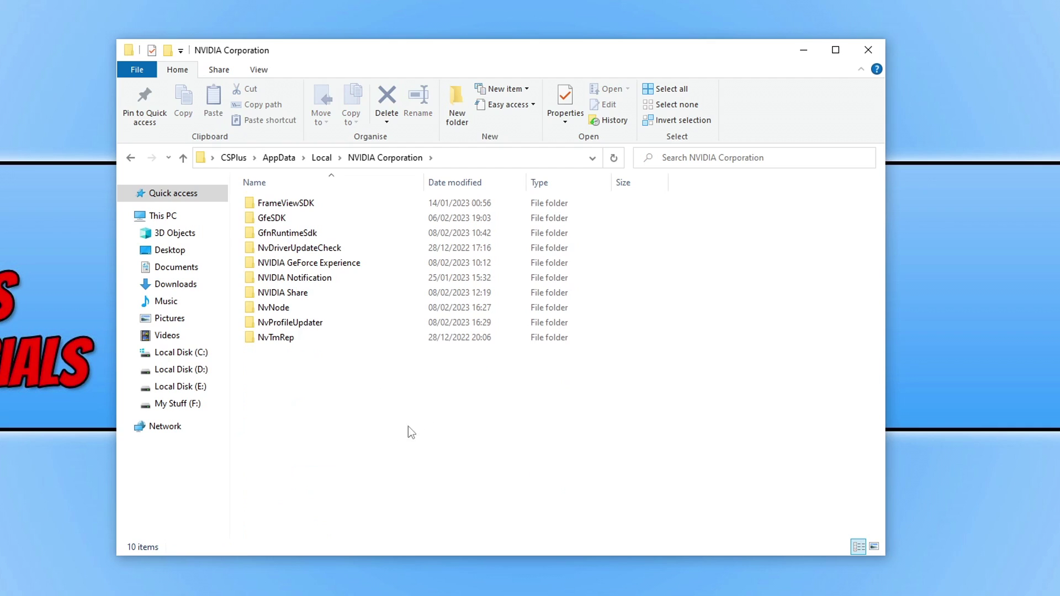
pyautogui.moveTo(302, 407); pyautogui.dragTo(429, 438)
# - Close File Explorer and open AMD Software's graphics settings with Advanced options expanded
pyautogui.click(867, 49)
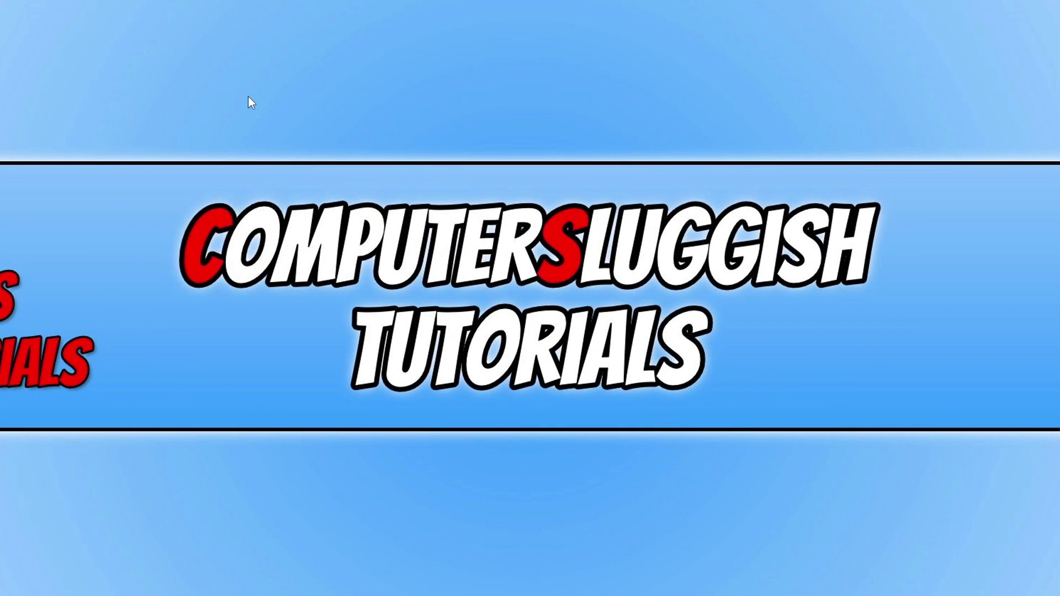
pyautogui.rightClick(357, 145)
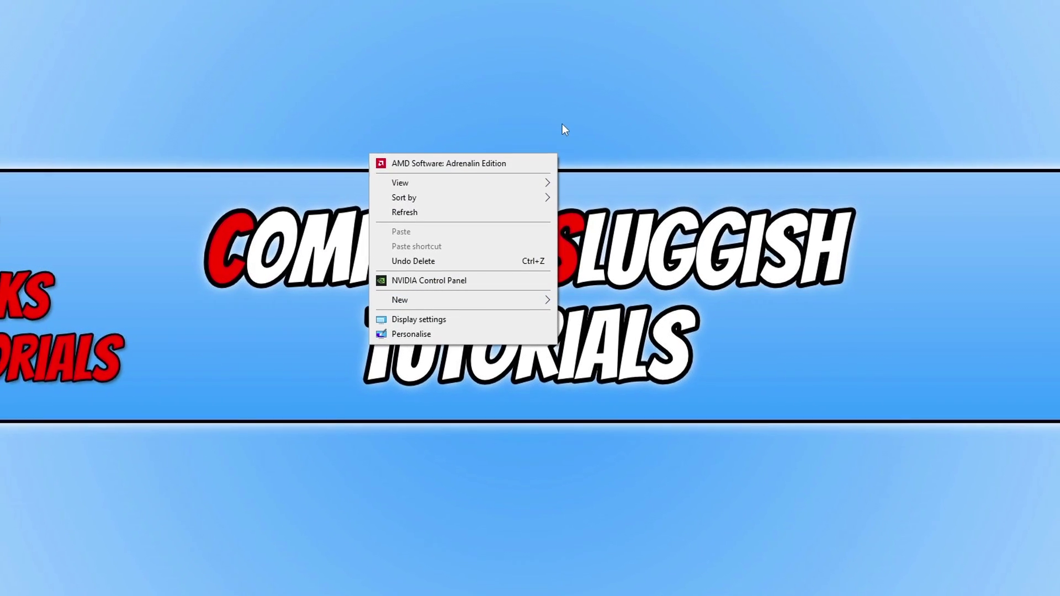
pyautogui.click(503, 171)
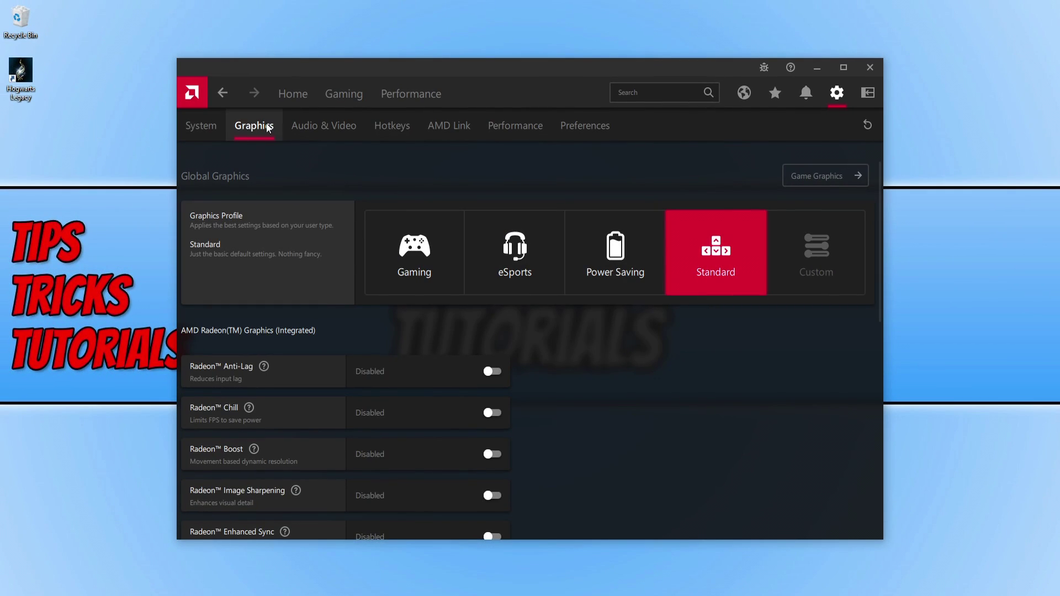
pyautogui.scroll(-10, 320, 254)
pyautogui.scroll(-1, 322, 251)
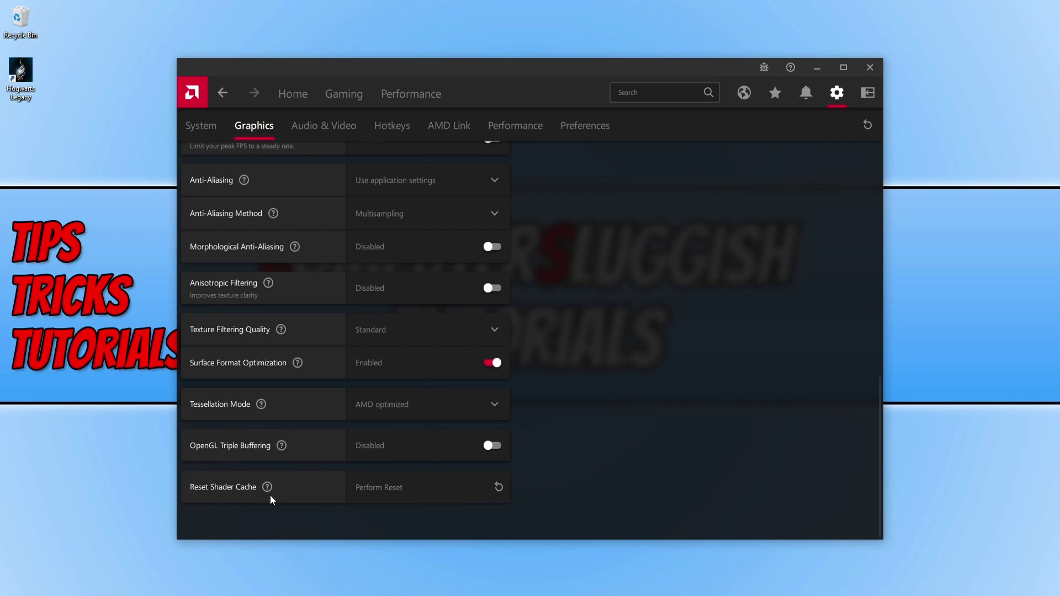
pyautogui.scroll(12, 398, 485)
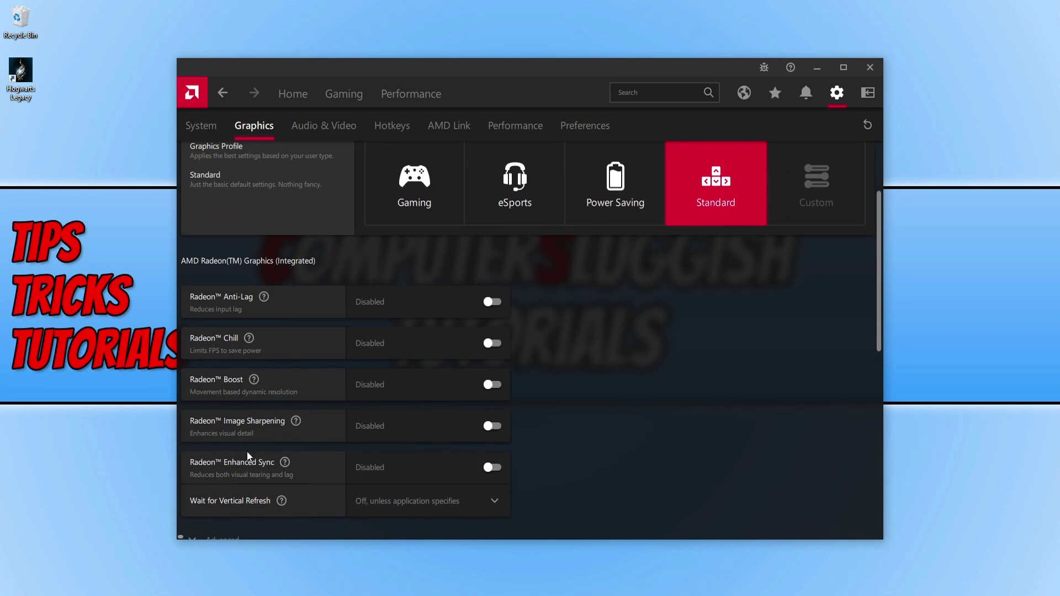
pyautogui.scroll(-5, 227, 399)
pyautogui.scroll(-1, 221, 359)
pyautogui.click(213, 319)
pyautogui.click(212, 492)
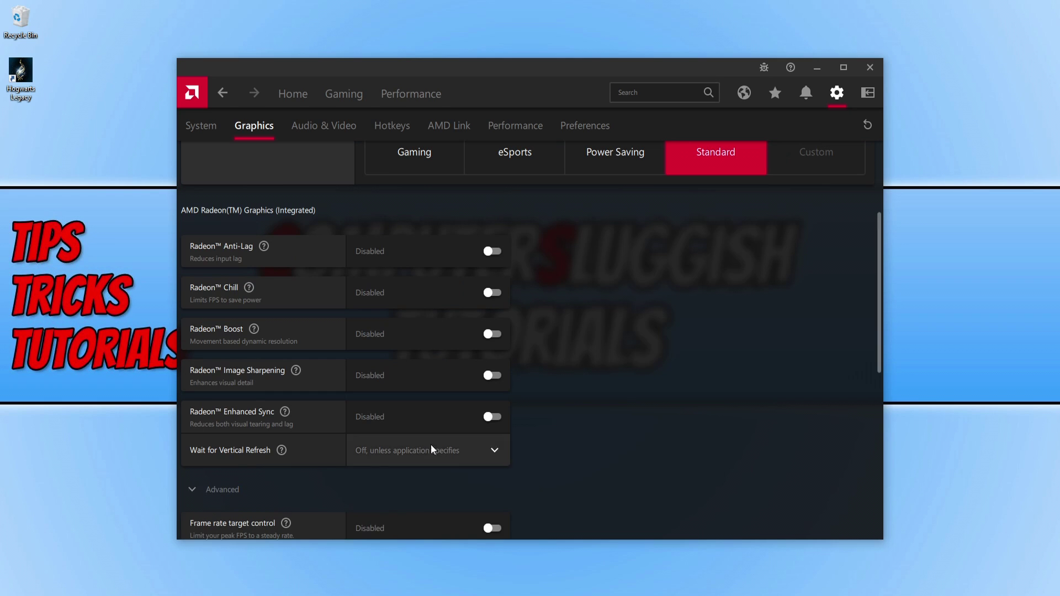
pyautogui.scroll(-10, 441, 441)
# - Reset the AMD shader cache, confirm it, and close AMD Software
pyautogui.click(430, 492)
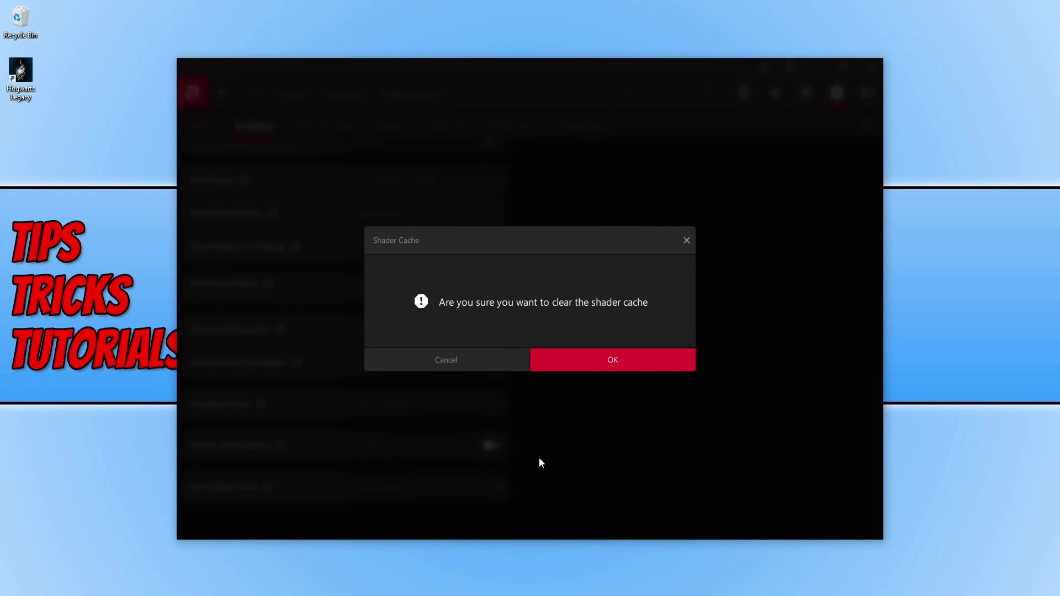
pyautogui.click(627, 360)
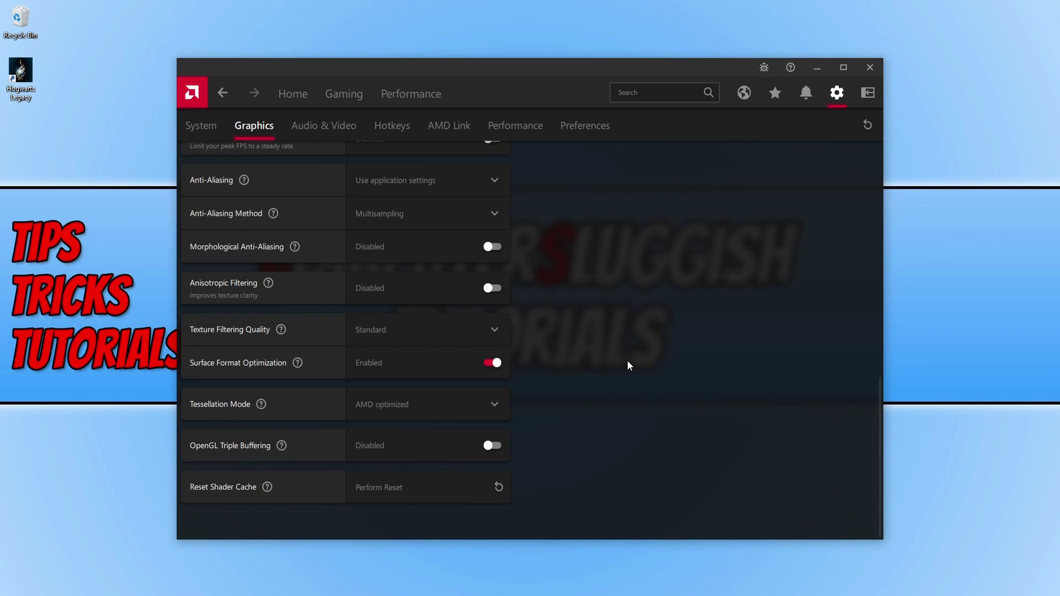
pyautogui.click(869, 68)
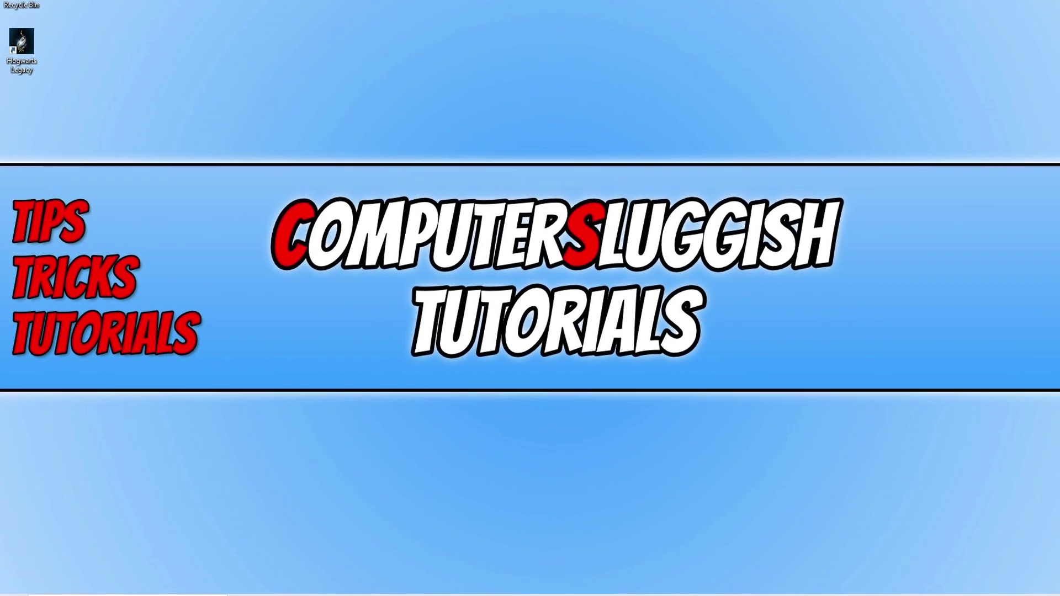
# - Launch Disk Clean-up from Start search for drive C:
pyautogui.press('super')
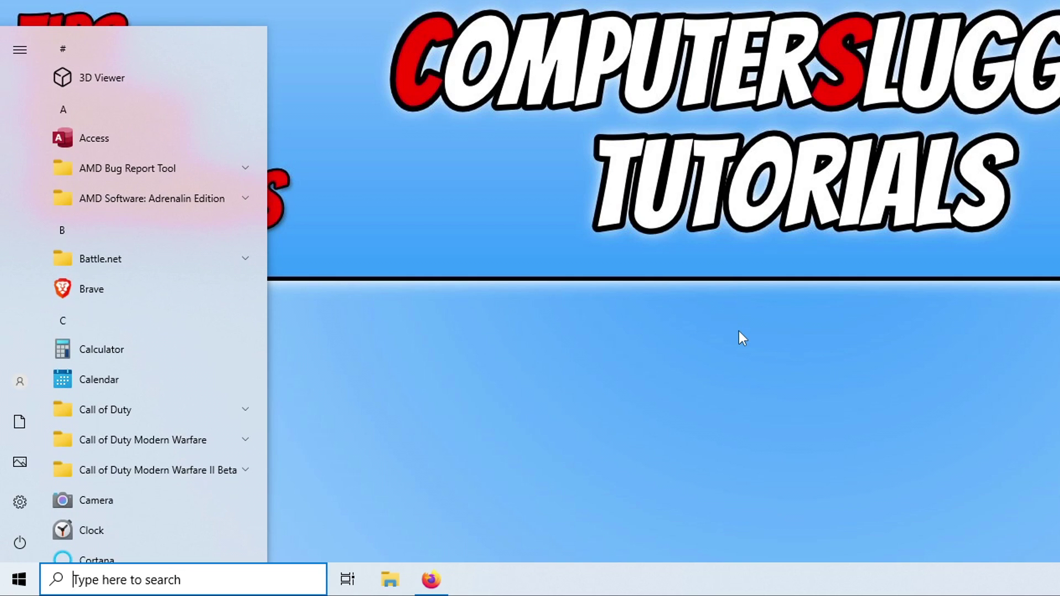
pyautogui.write('disk clean-up')
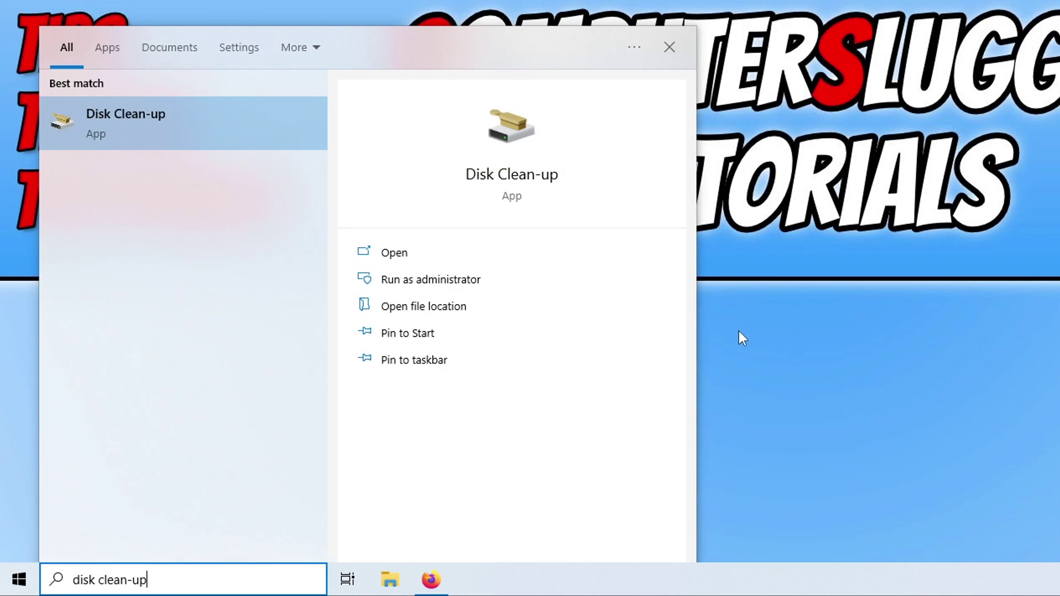
pyautogui.click(236, 124)
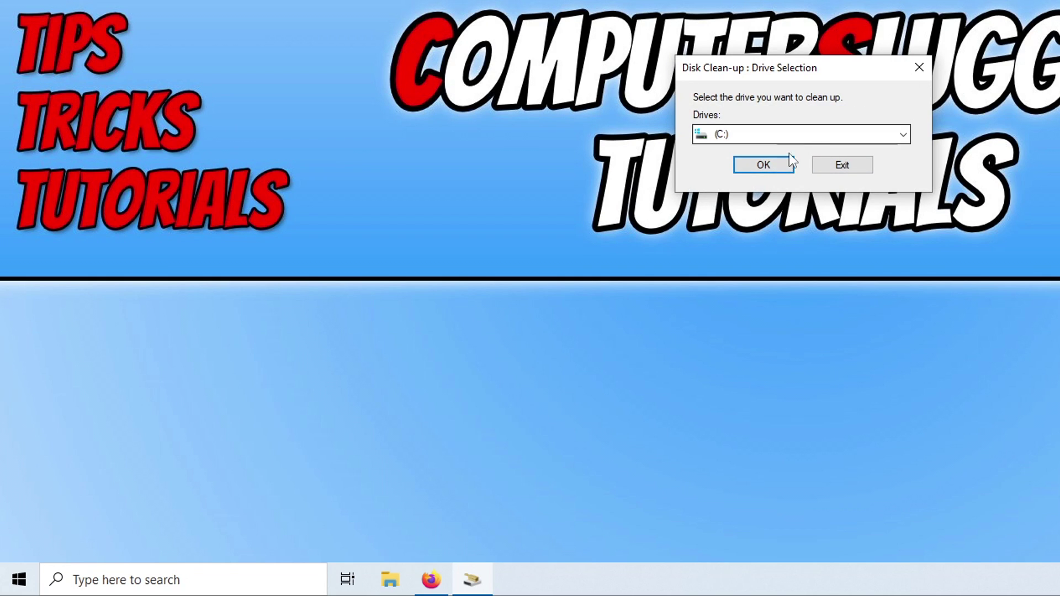
pyautogui.click(780, 167)
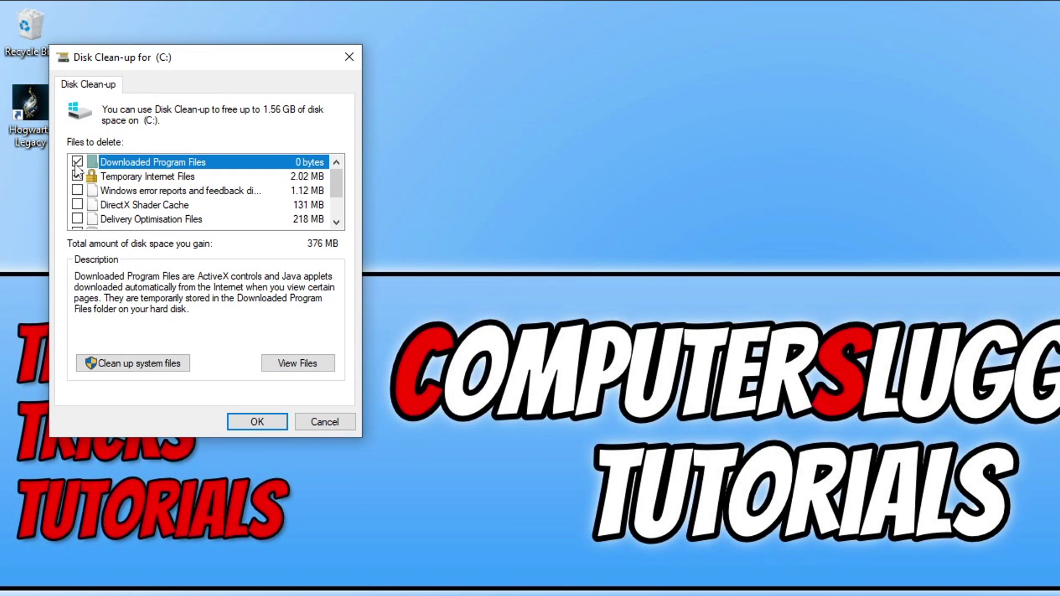
# - Tick only DirectX Shader Cache (131 MB) and permanently delete those files
pyautogui.click(77, 161)
pyautogui.click(78, 176)
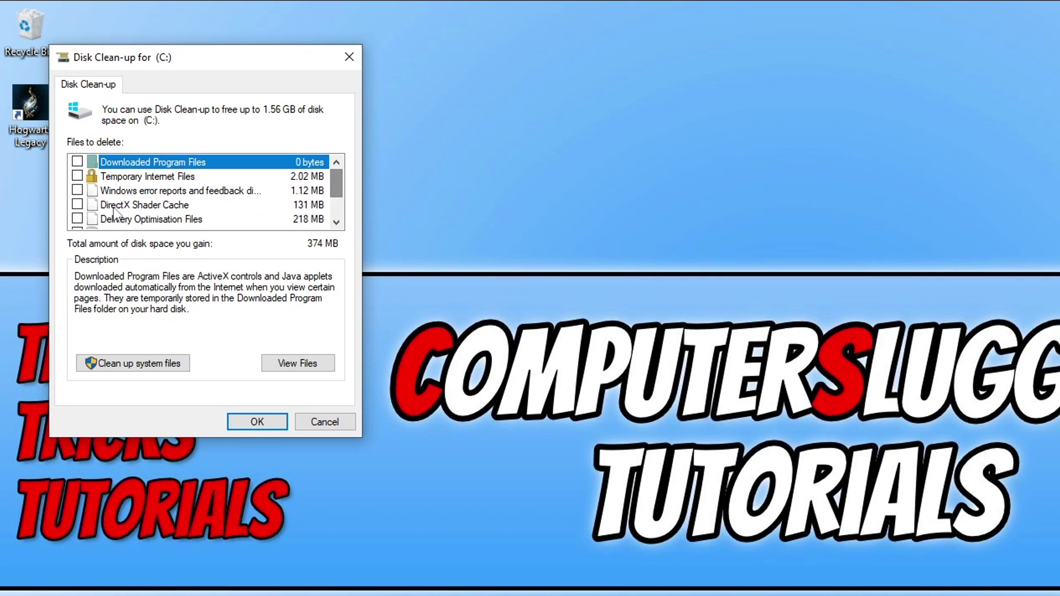
pyautogui.click(77, 205)
pyautogui.scroll(-1, 336, 183)
pyautogui.click(77, 219)
pyautogui.scroll(1, 282, 202)
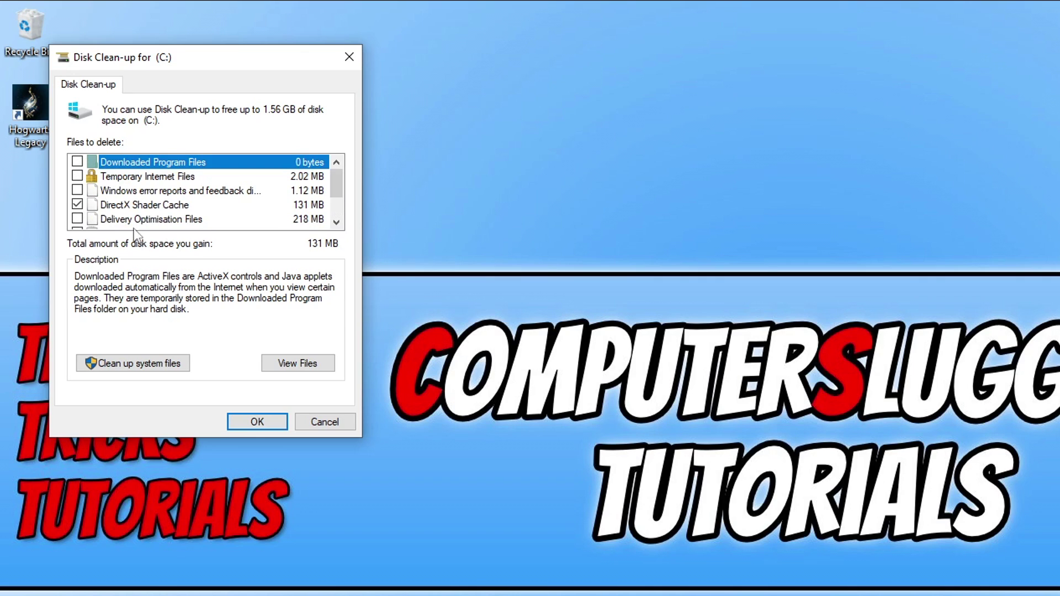
pyautogui.click(129, 205)
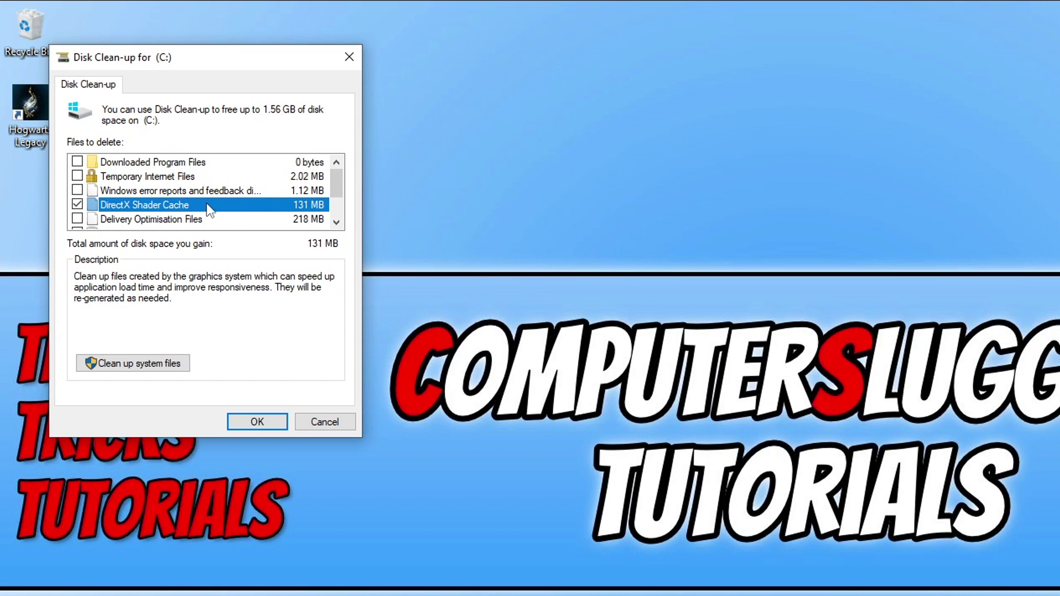
pyautogui.click(257, 423)
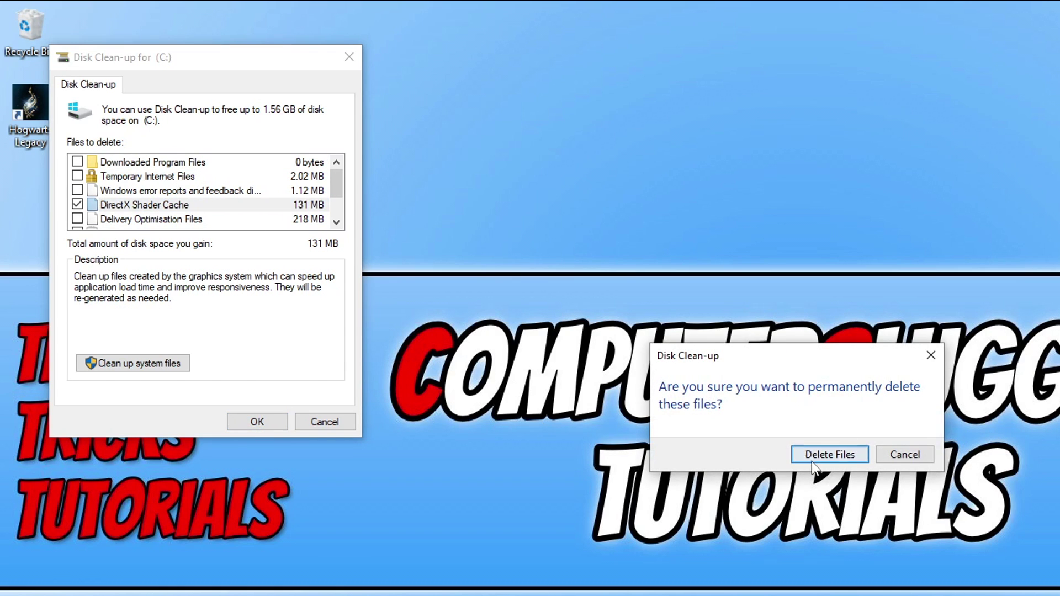
pyautogui.click(822, 454)
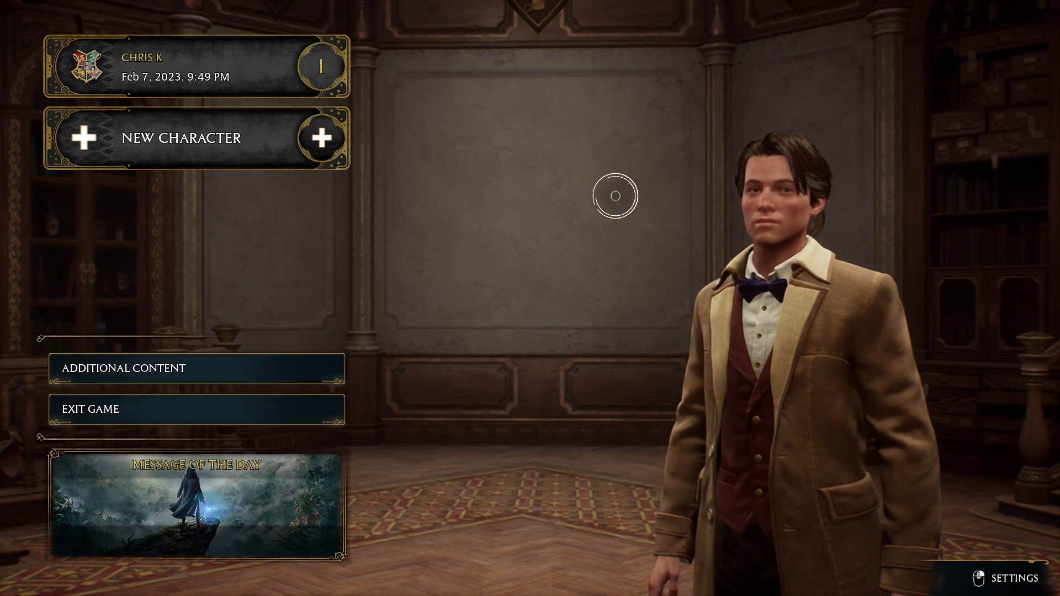
# - Open Hogwarts Legacy's settings on the Display Options page
pyautogui.rightClick(615, 195)
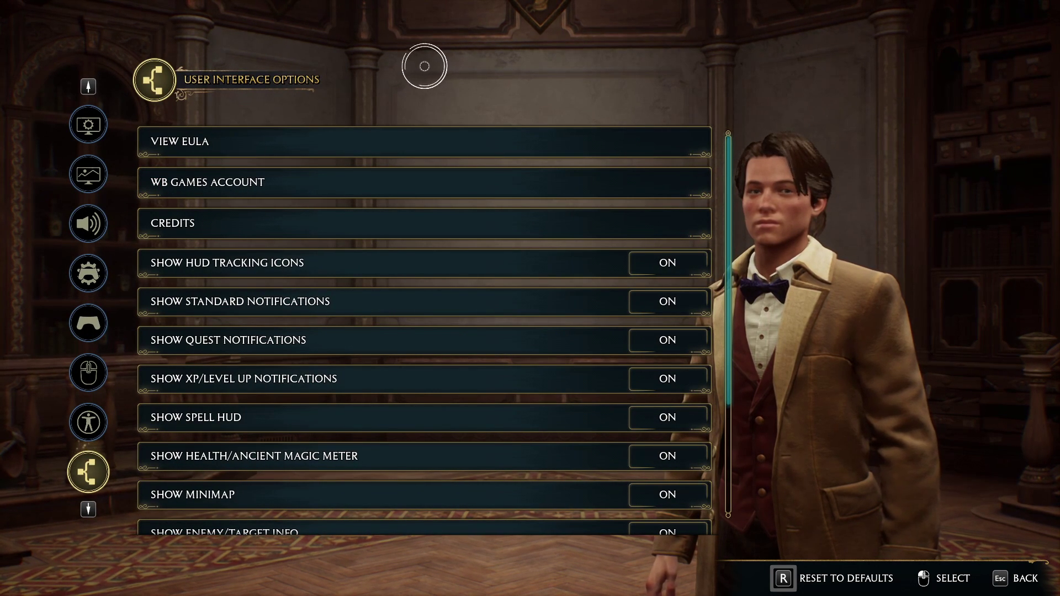
pyautogui.click(87, 125)
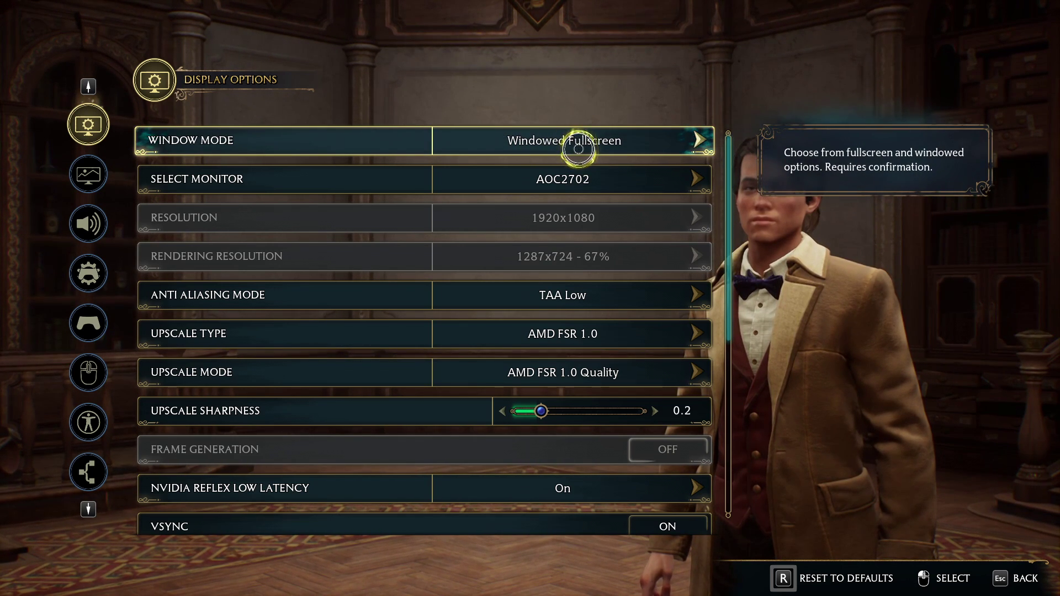
# - Keep AOC2702 as the game's monitor and set anti-aliasing to TAA High
pyautogui.click(503, 182)
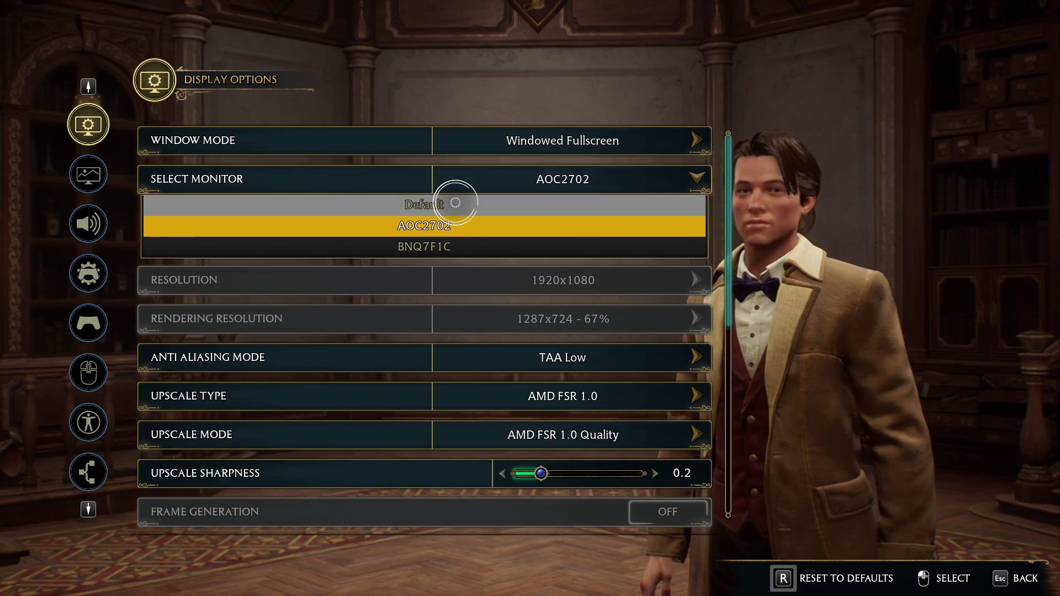
pyautogui.click(437, 226)
pyautogui.scroll(-1, 628, 207)
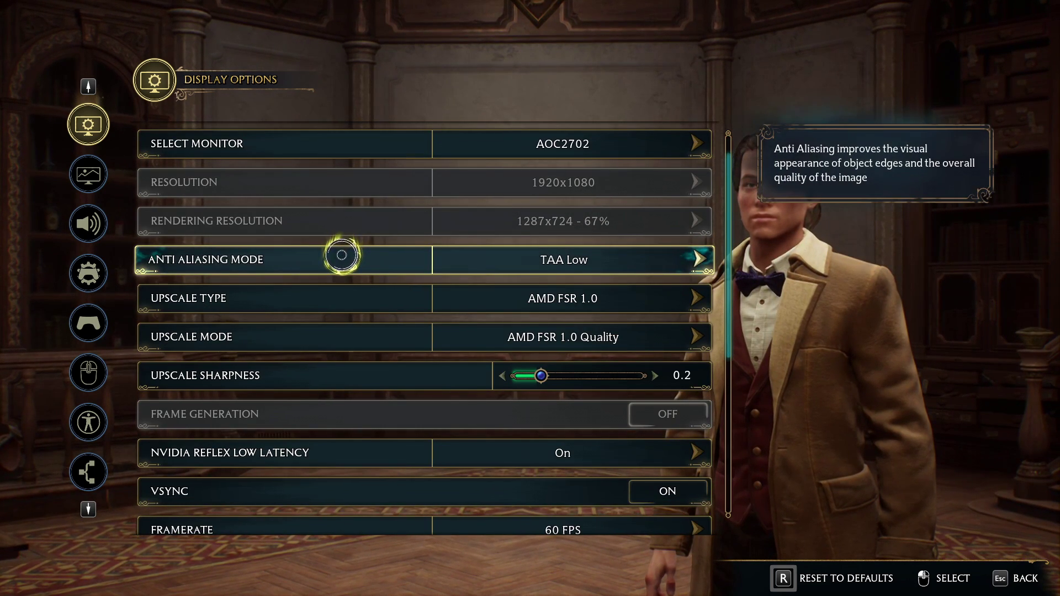
pyautogui.click(581, 267)
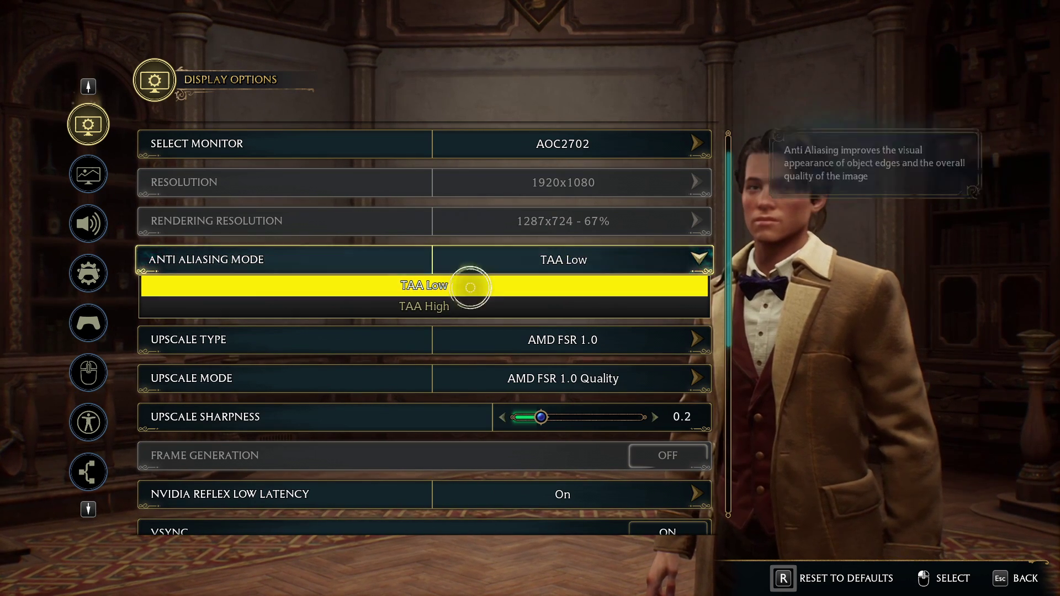
pyautogui.click(464, 304)
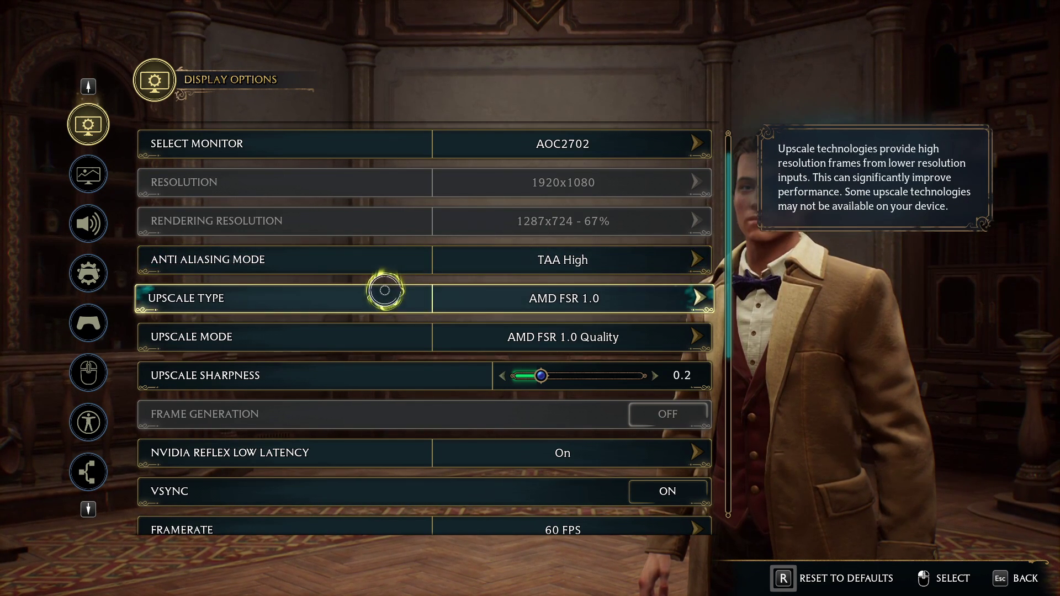
# - Set Upscale Type to None for full 1920x1080, 100% rendering
pyautogui.click(528, 301)
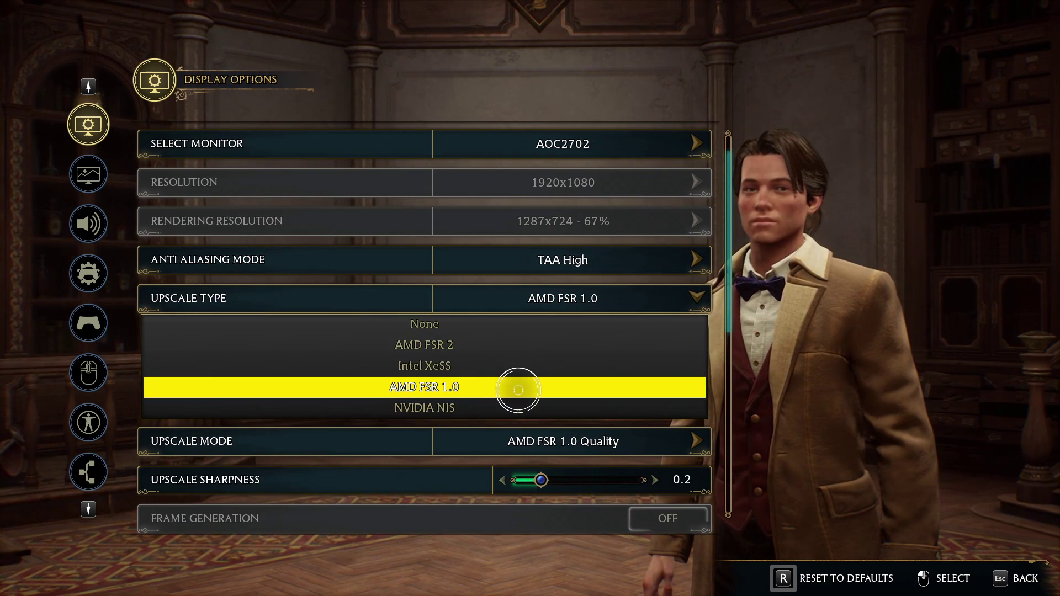
pyautogui.click(424, 324)
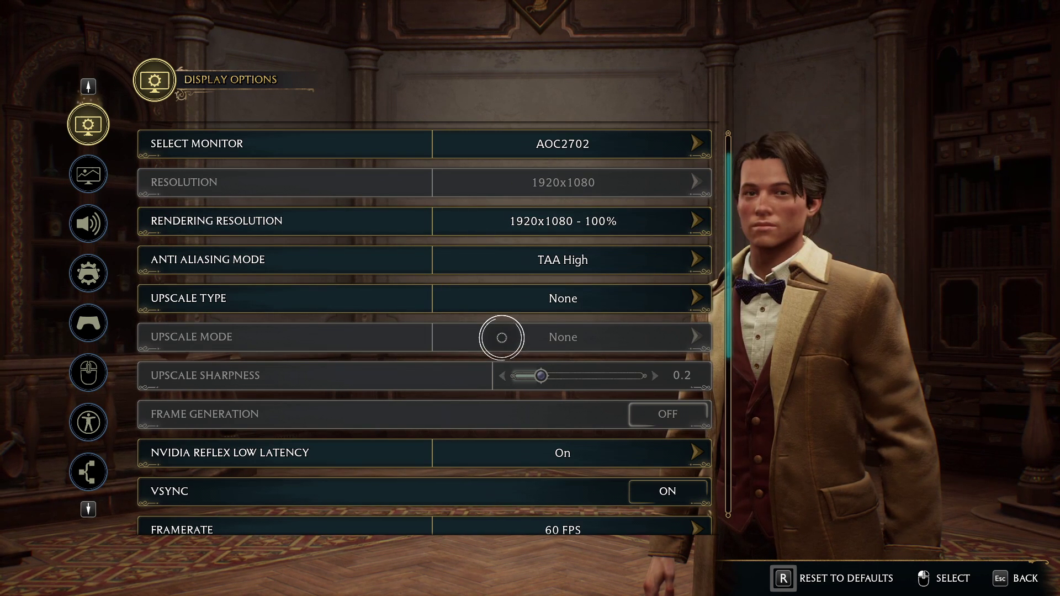
pyautogui.scroll(-2, 502, 334)
pyautogui.scroll(-1, 502, 338)
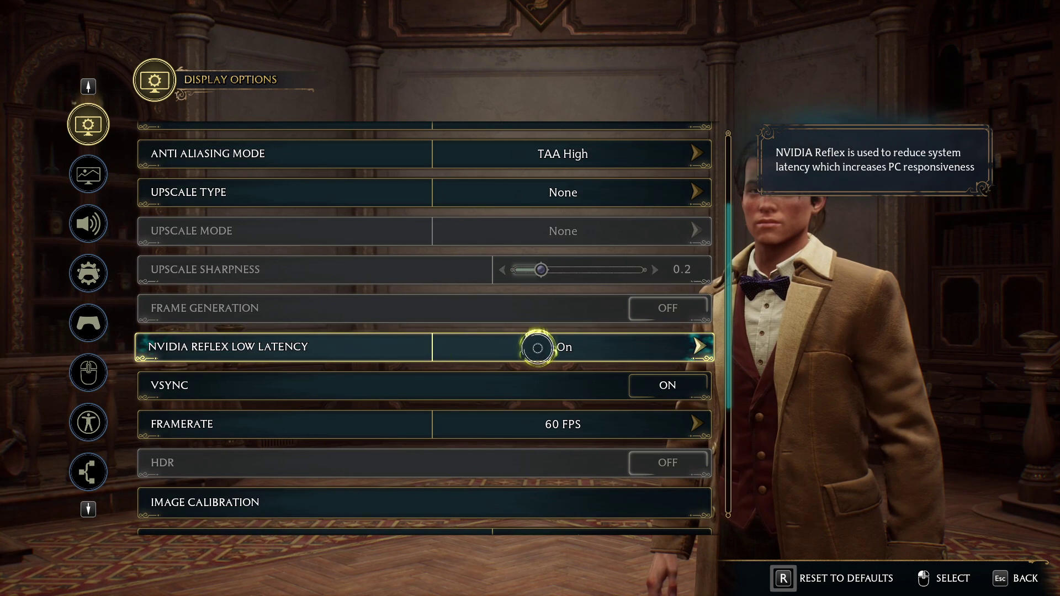
# - Turn NVIDIA Reflex Low Latency off and keep the framerate cap at 60 FPS
pyautogui.click(538, 348)
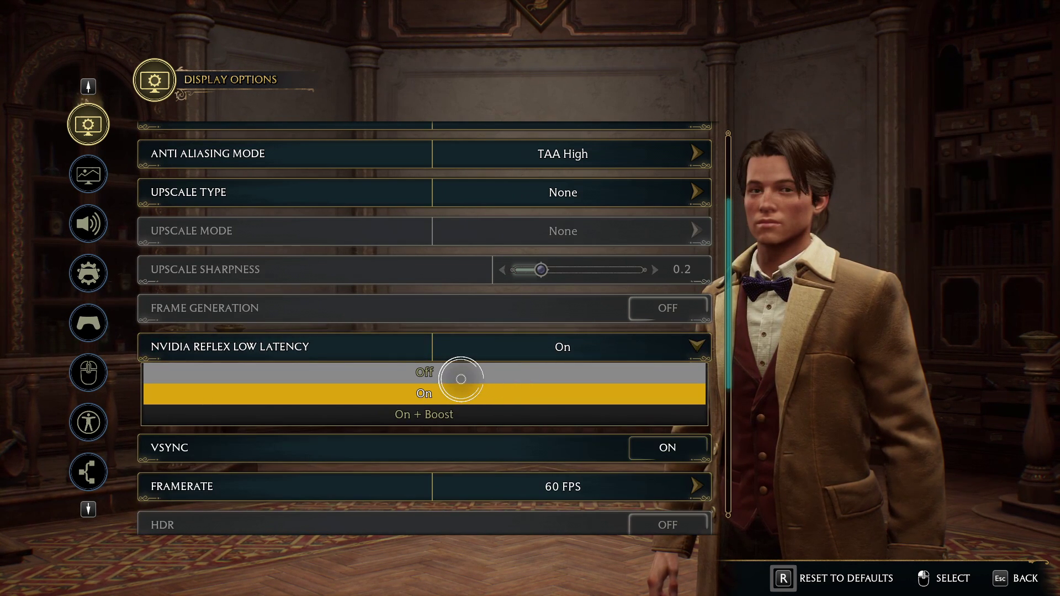
pyautogui.click(442, 371)
pyautogui.scroll(-2, 373, 359)
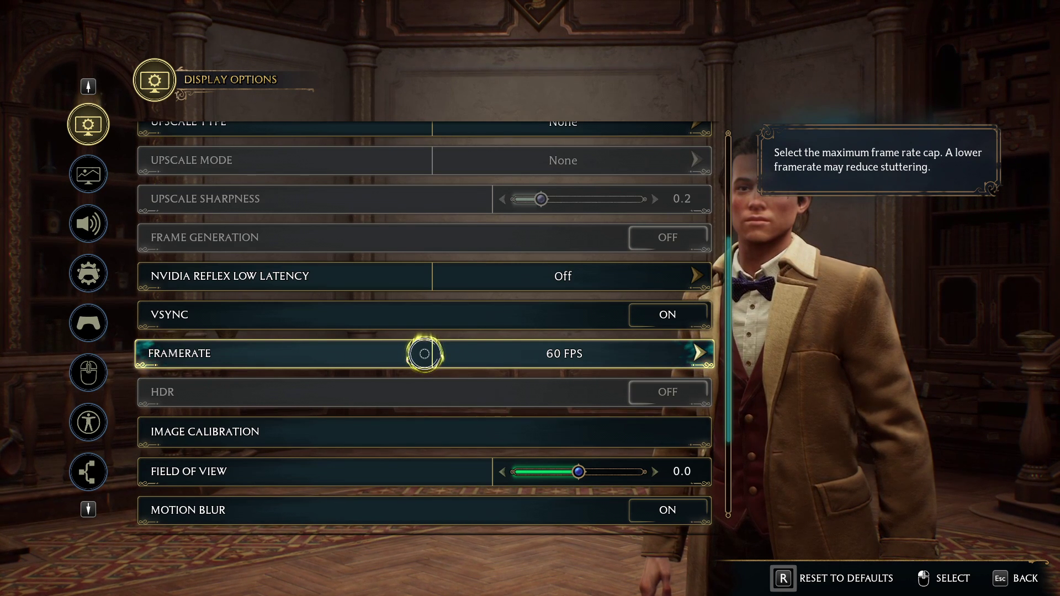
pyautogui.click(424, 354)
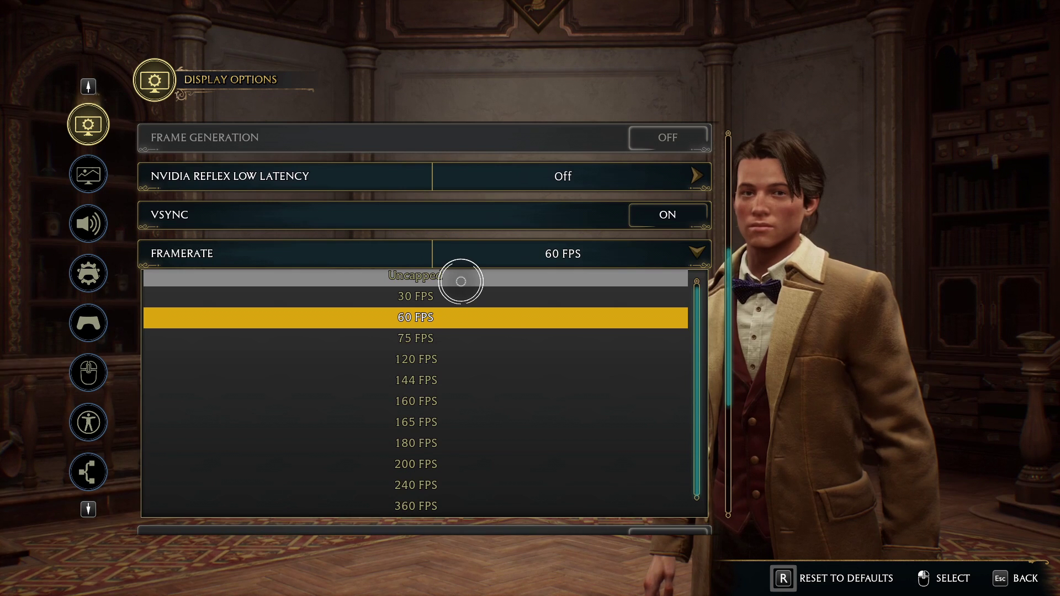
pyautogui.click(465, 316)
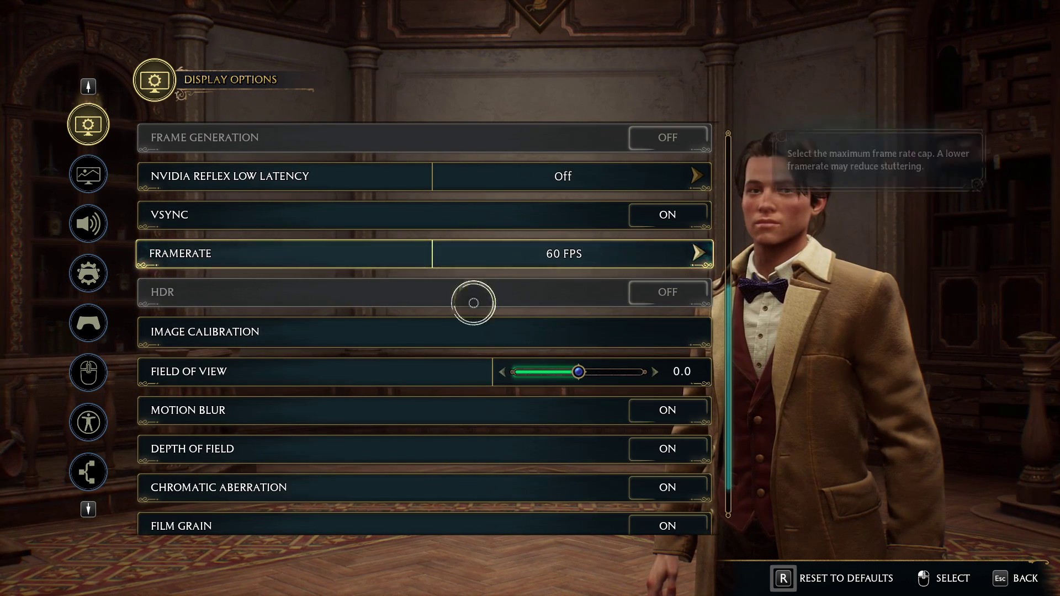
pyautogui.scroll(-1, 466, 302)
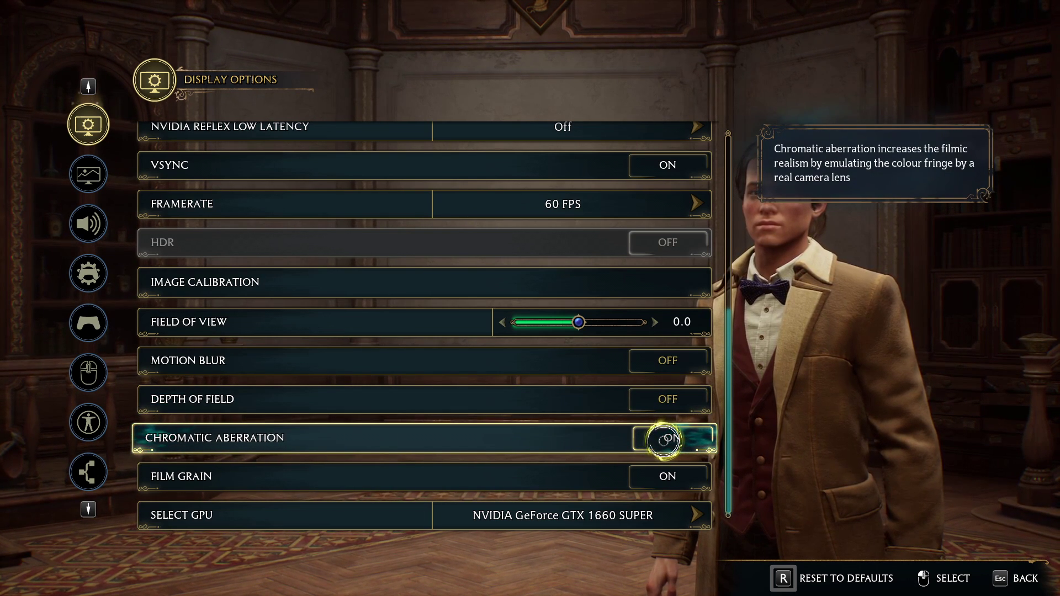
# - Turn Chromatic Aberration and Film Grain off, keeping NVIDIA GeForce GTX 1660 SUPER as the GPU
pyautogui.click(663, 440)
pyautogui.click(671, 475)
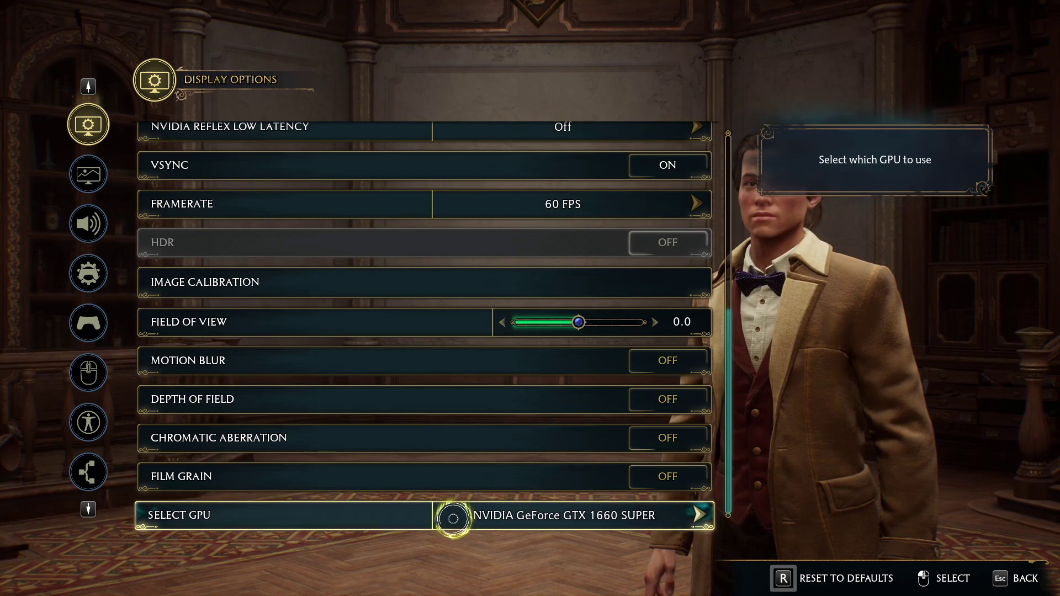
pyautogui.click(502, 516)
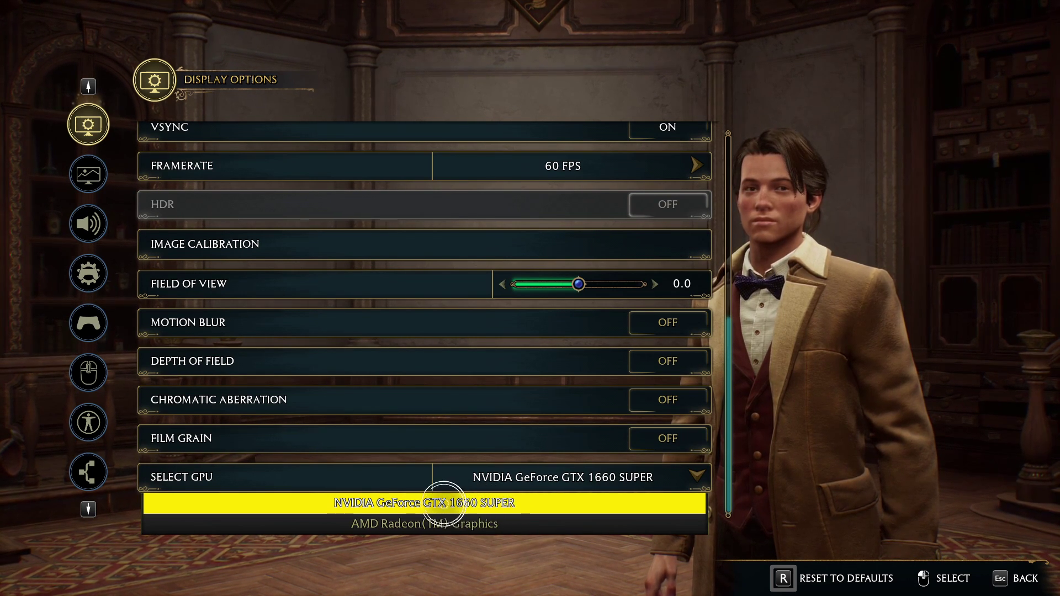
pyautogui.click(445, 502)
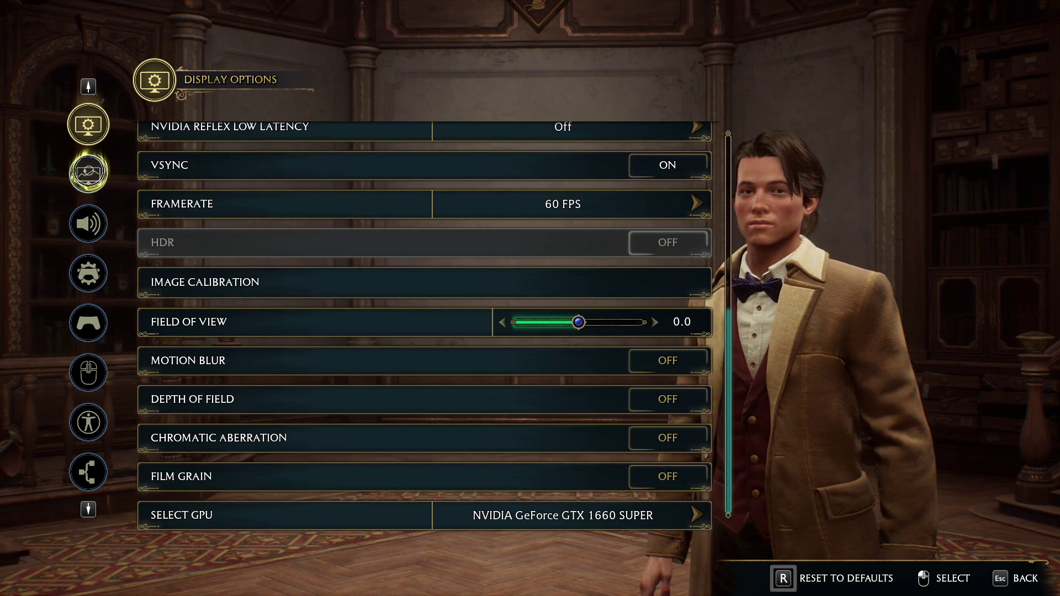
# - Check the Recommended preset's Medium quality settings with ray tracing off, then go to Accessibility Options
pyautogui.click(89, 173)
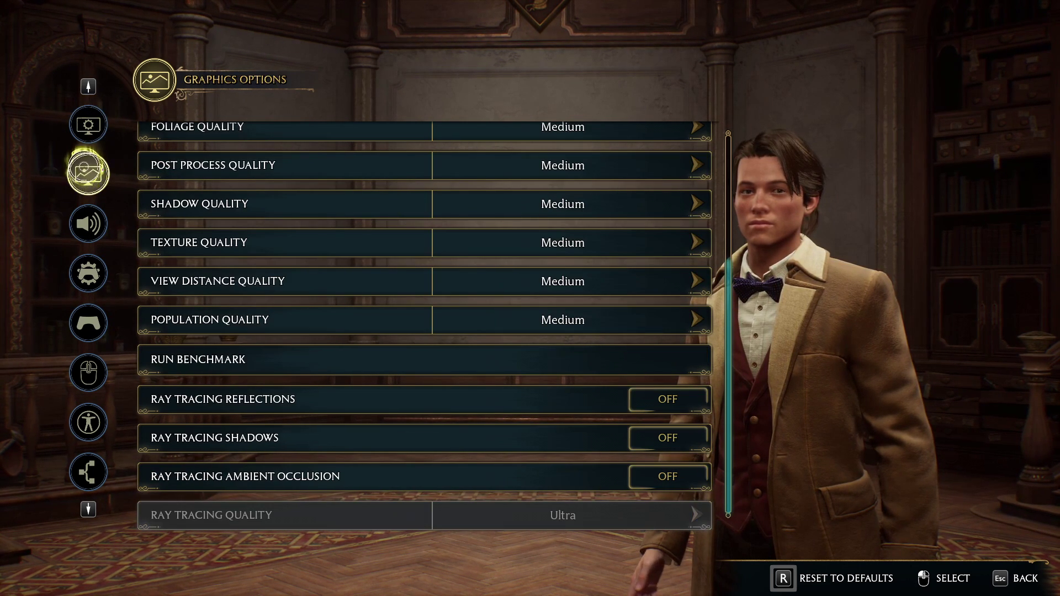
pyautogui.scroll(4, 413, 332)
pyautogui.scroll(1, 413, 332)
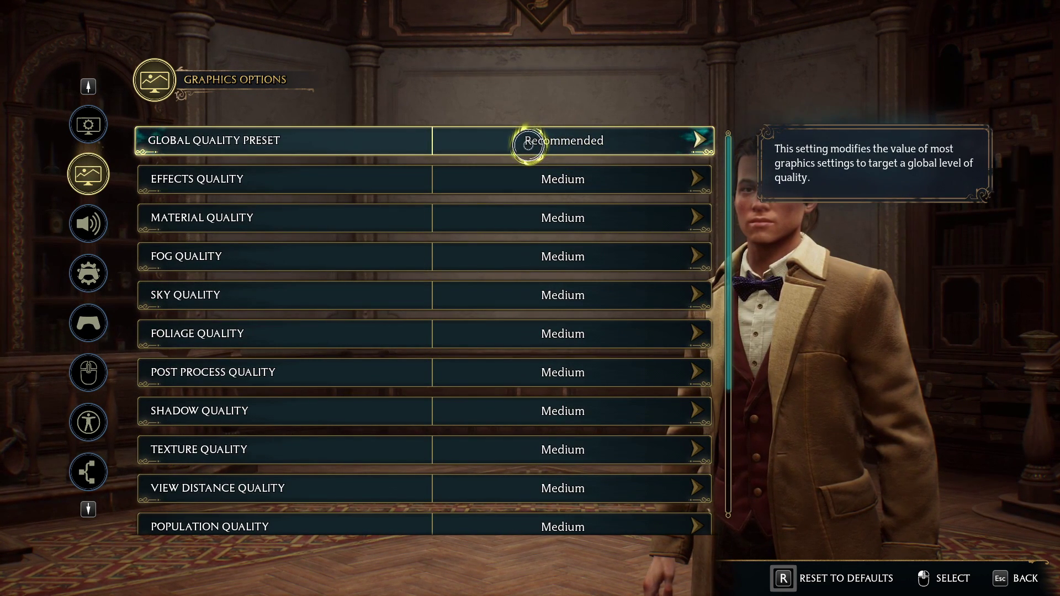
pyautogui.scroll(-2, 529, 142)
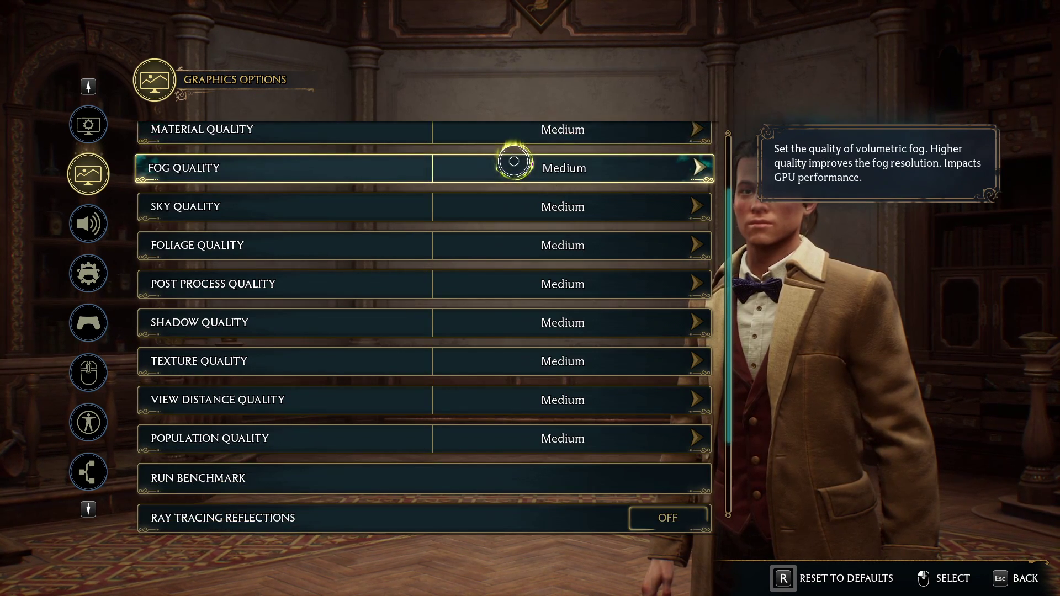
pyautogui.scroll(-2, 385, 282)
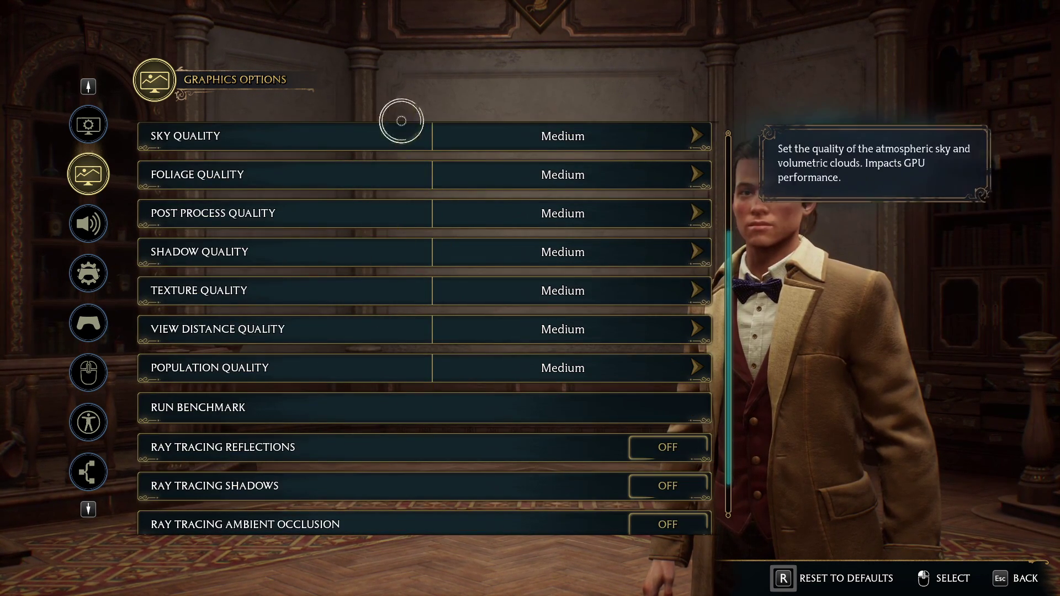
pyautogui.scroll(3, 402, 118)
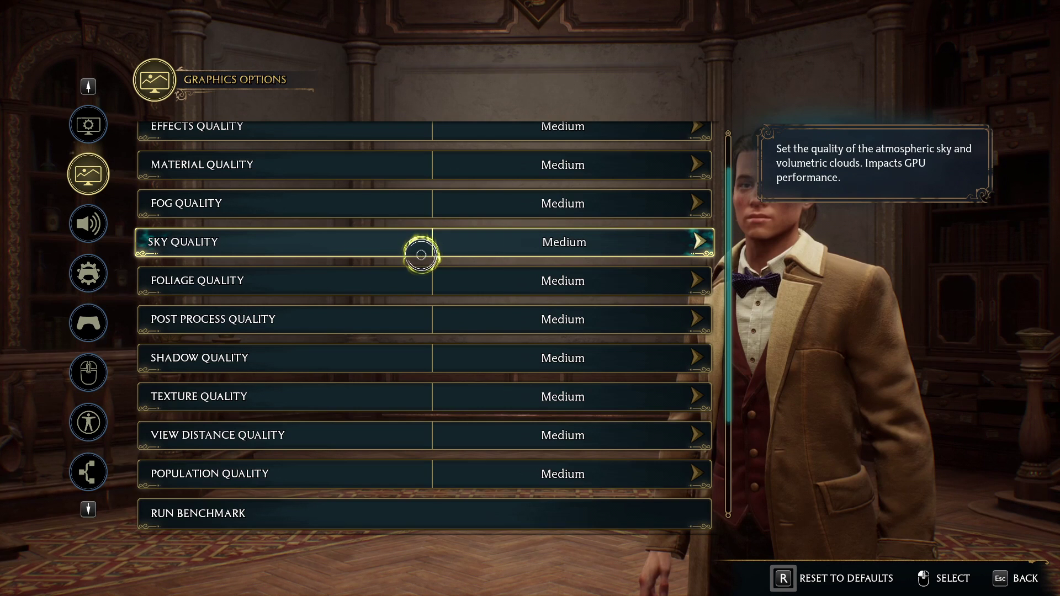
pyautogui.scroll(-4, 420, 254)
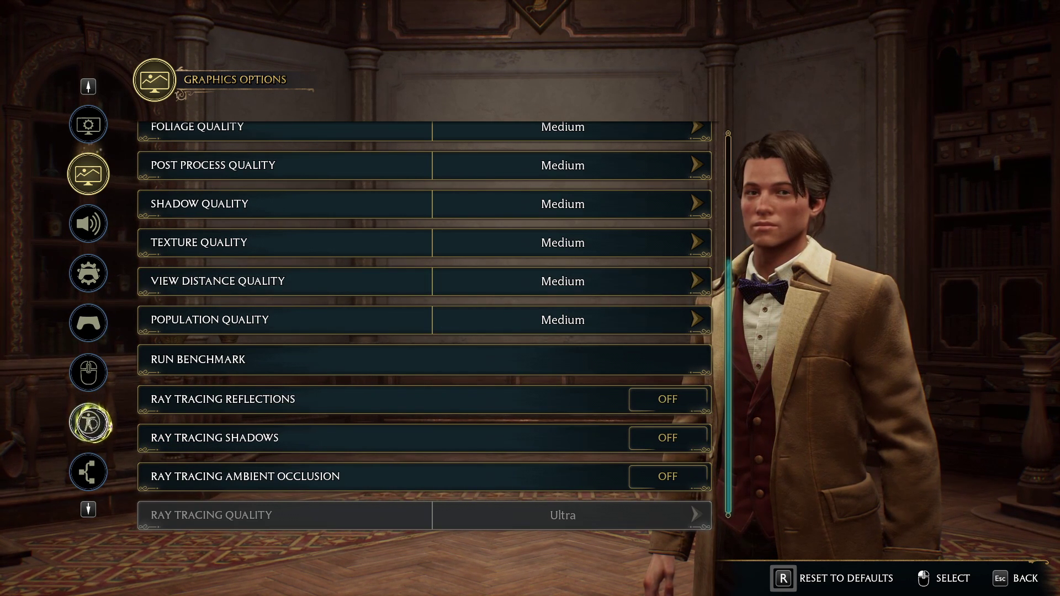
pyautogui.click(89, 422)
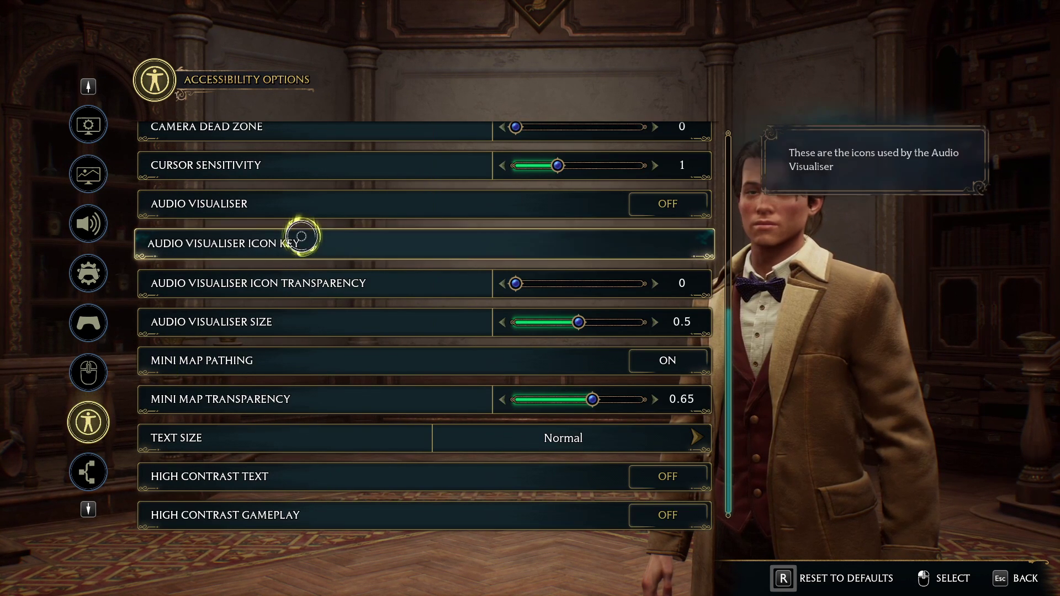